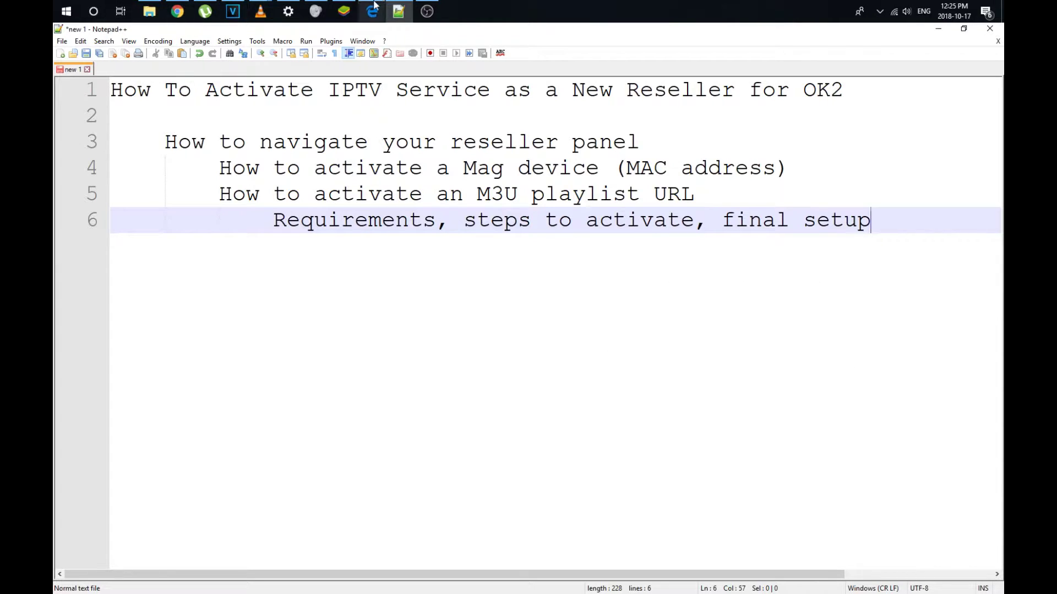
- Log out of the reseller panel in Edge and go to login.ok2.se
mouse_move(373, 4)
click(366, 94)
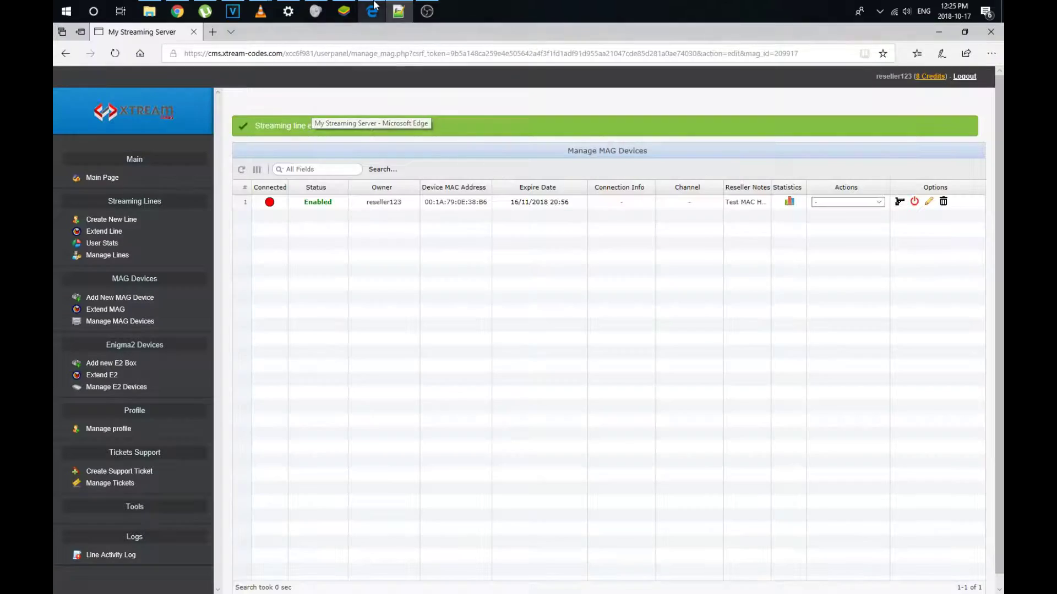
click(964, 76)
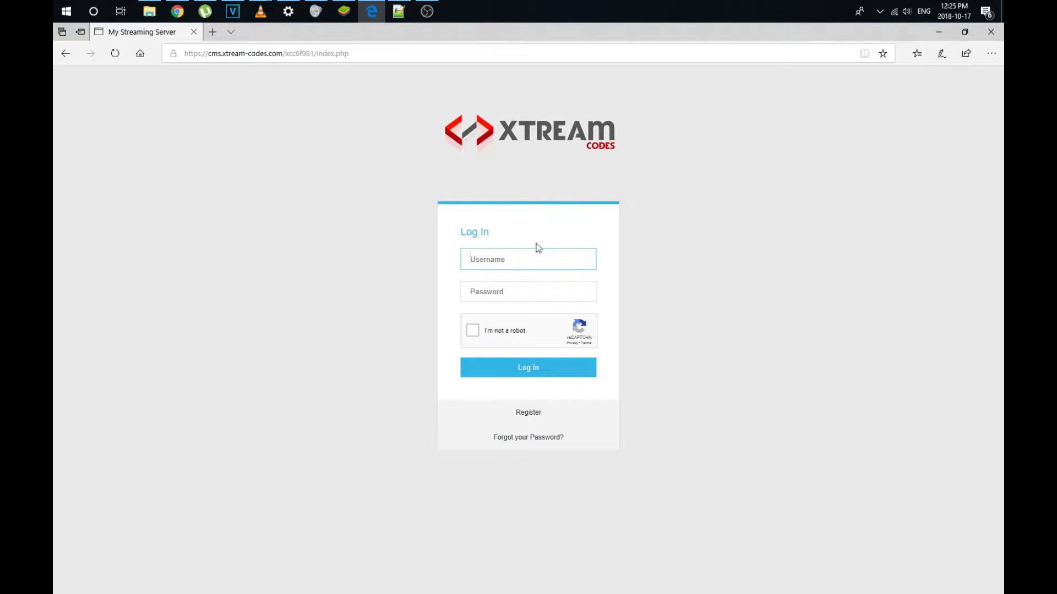
click(259, 50)
text(login)
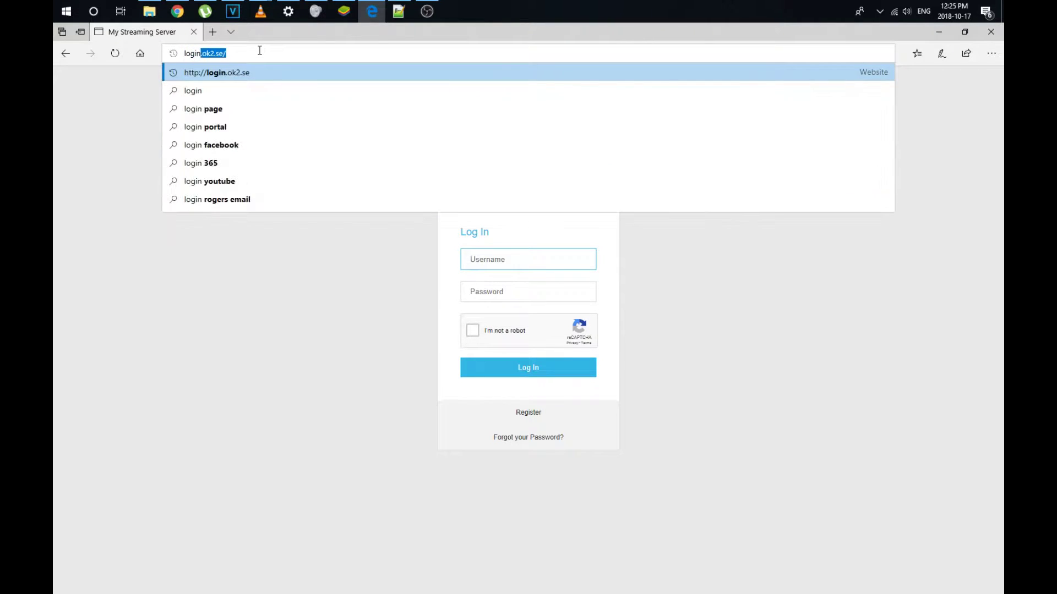
text(.ok2.se)
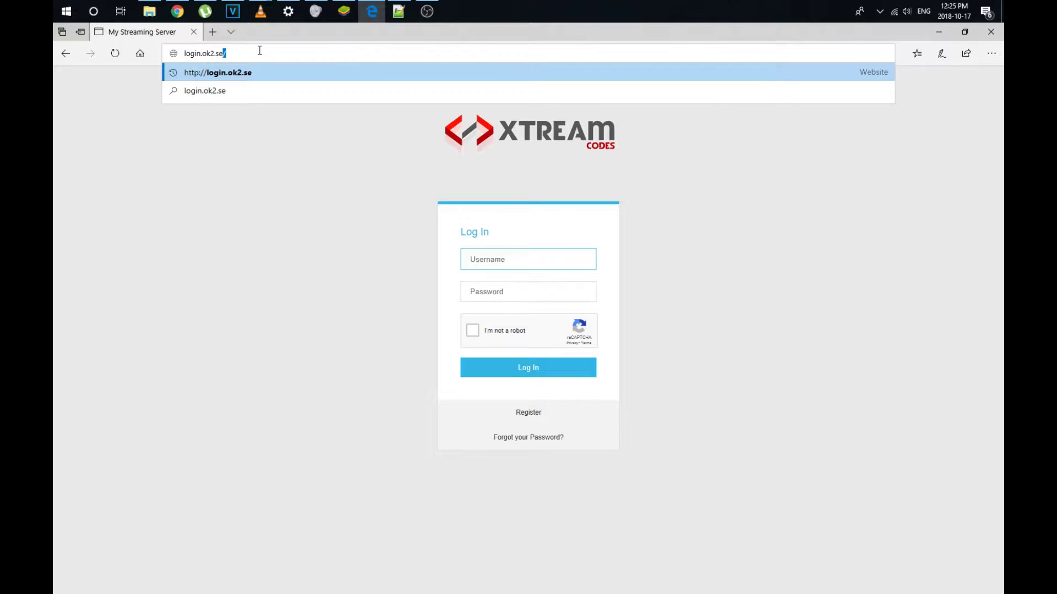
key(Return)
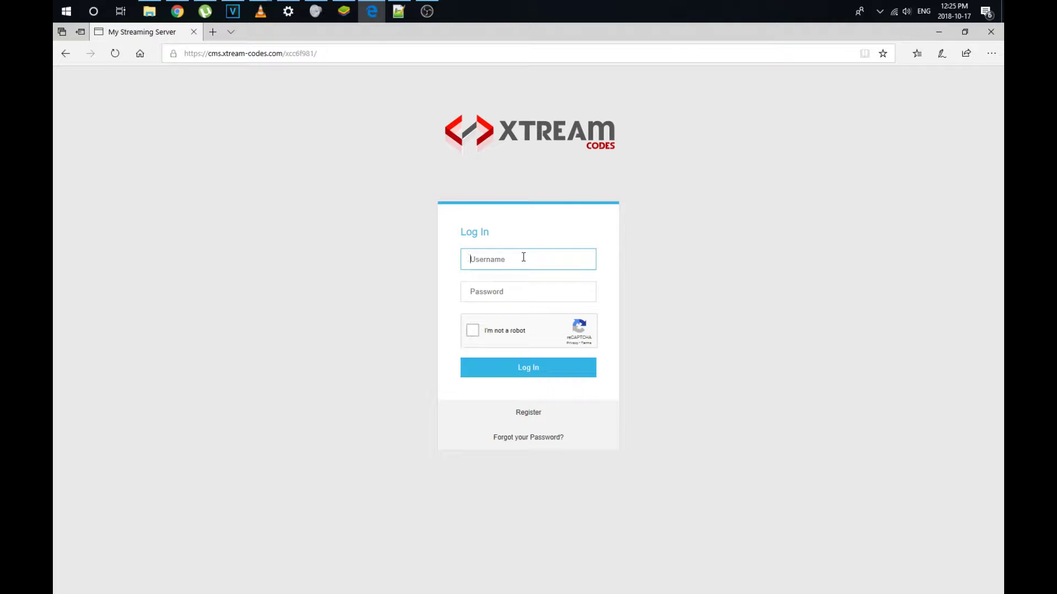
- Sign in with the reseller username and password, passing the reCAPTCHA check
text(reseller123)
key(Tab)
text(******)
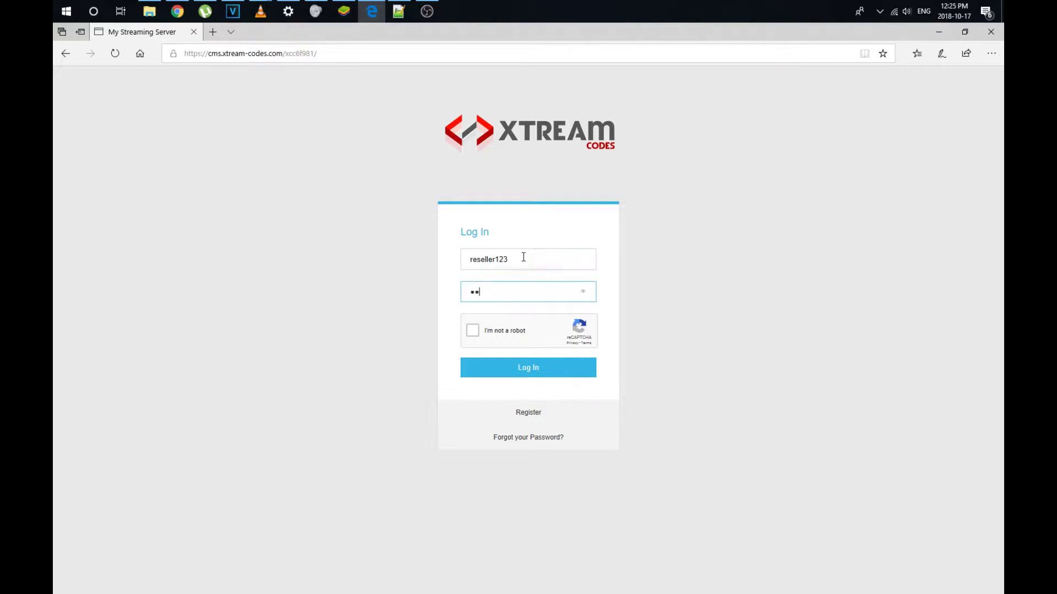
click(502, 329)
click(494, 369)
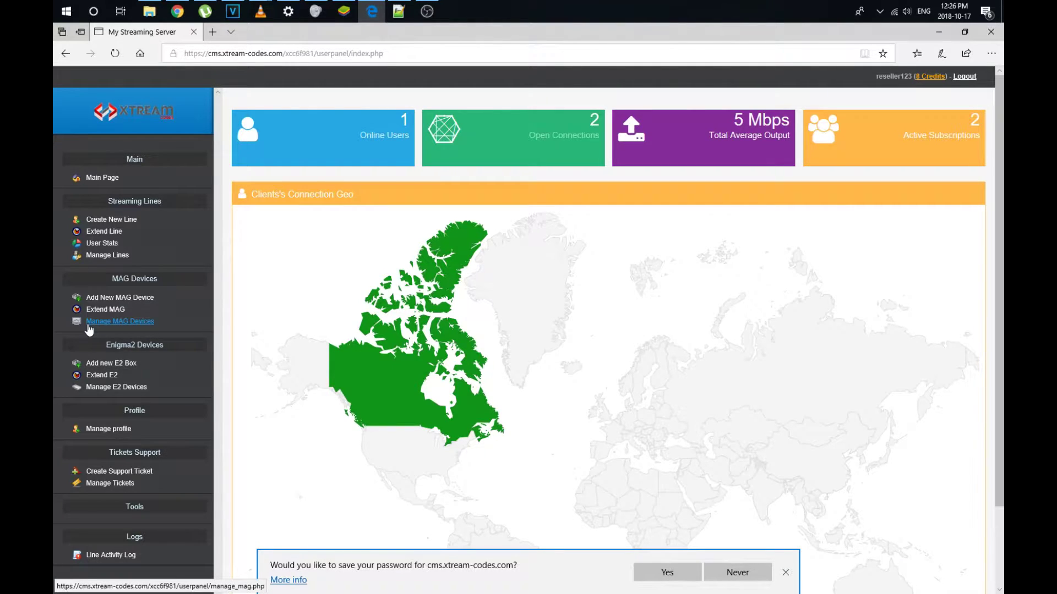
- Open Add New MAG Device from the MAG Devices section of the sidebar
click(116, 298)
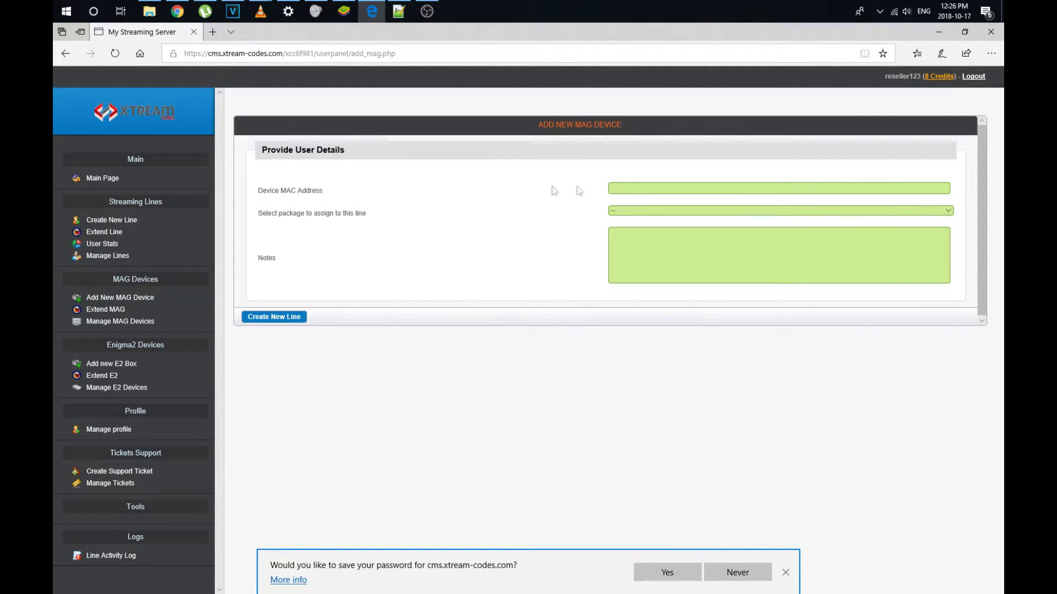
click(619, 188)
click(352, 13)
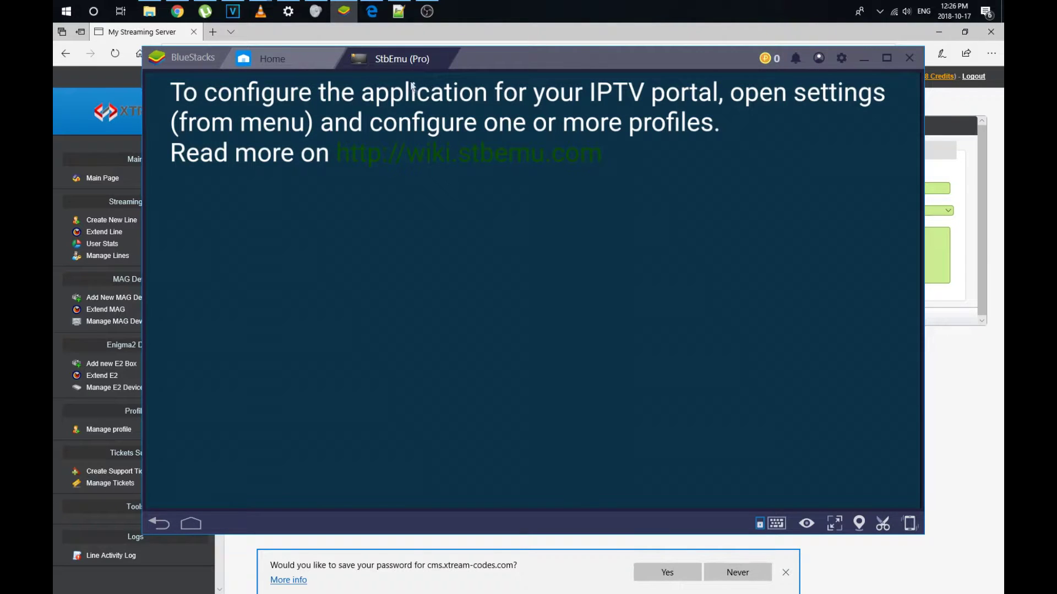
- Open the STB configuration of StbEmu's New profile #e7bdca
click(691, 215)
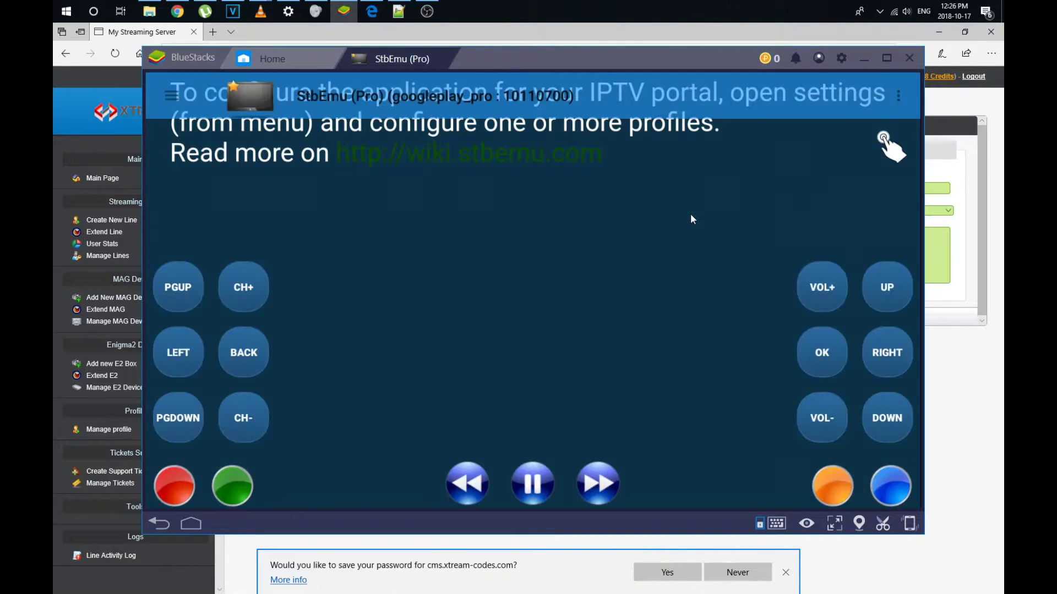
click(897, 97)
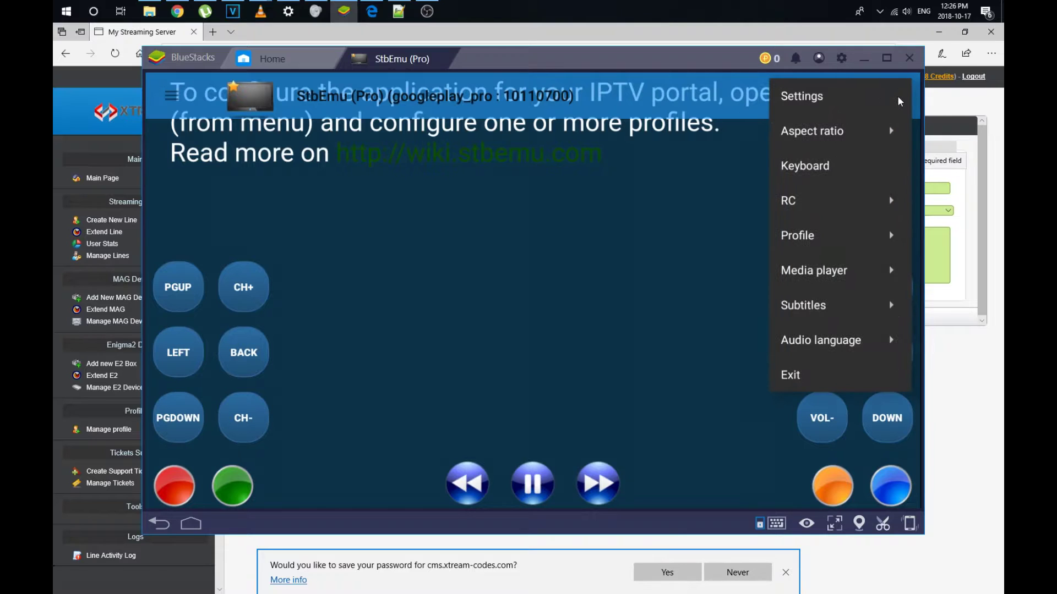
click(856, 100)
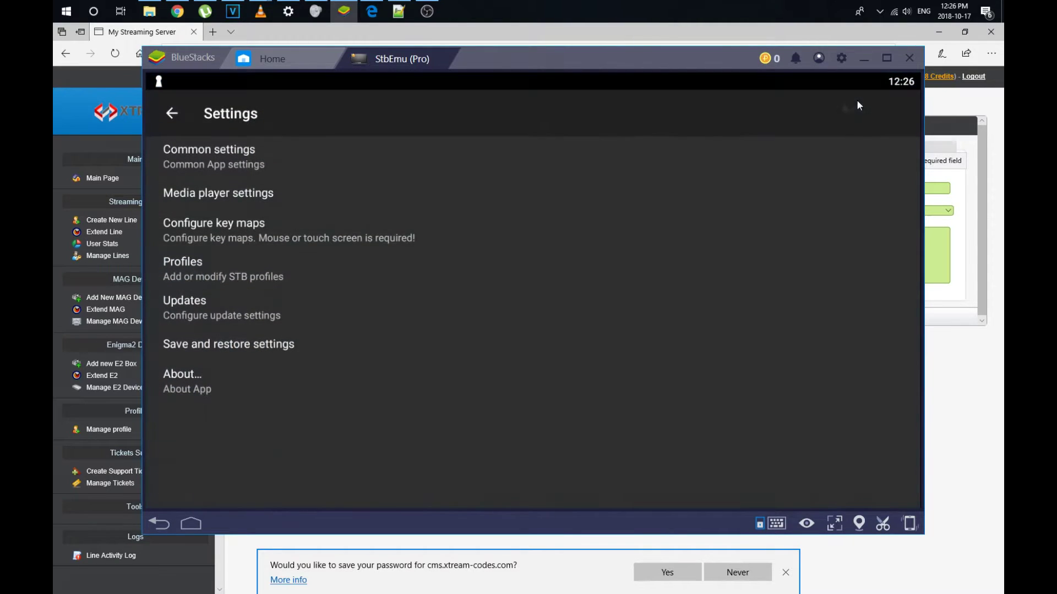
click(266, 262)
click(289, 266)
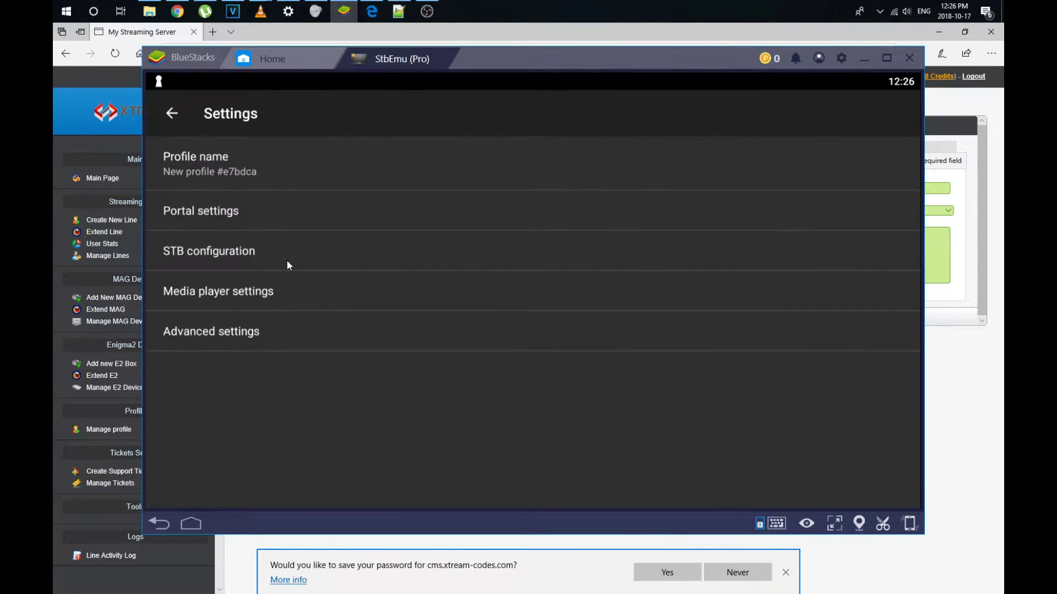
click(281, 252)
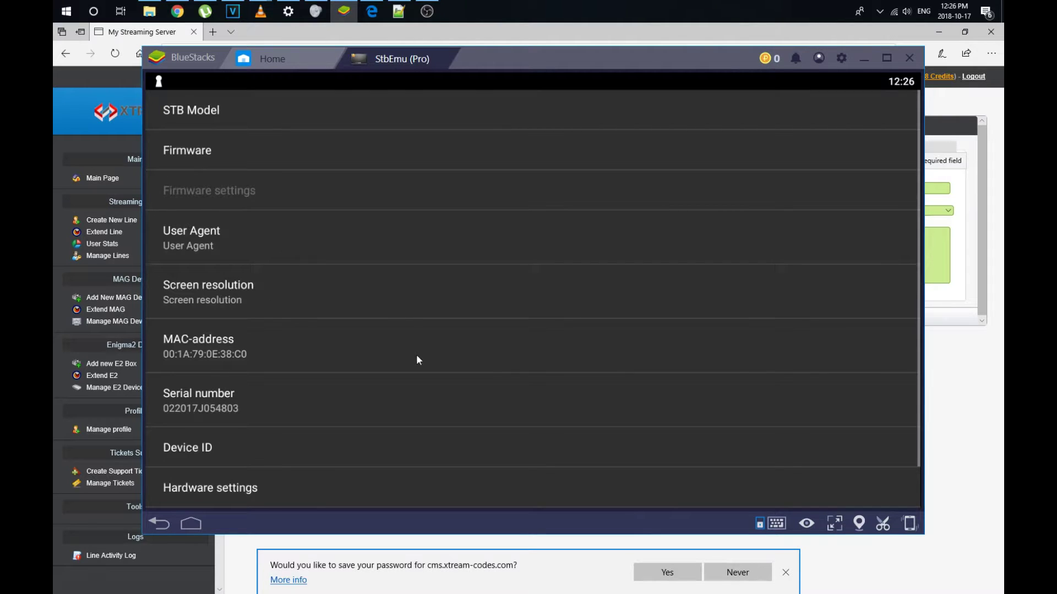
- Select the profile's MAC address, cancel without changes, and return to the MAG form
click(395, 345)
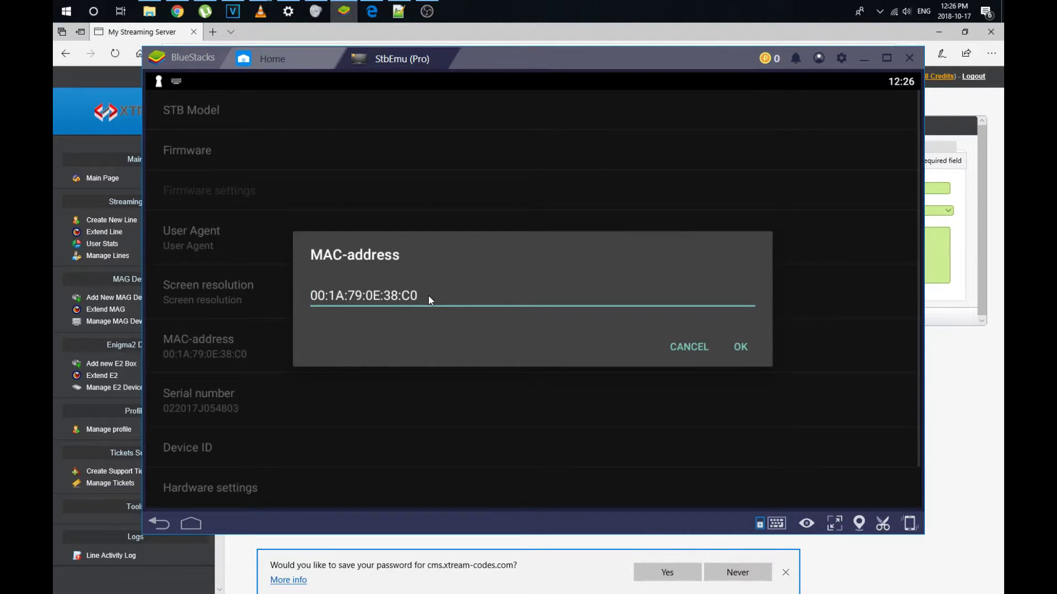
click(428, 295)
key(ctrl+a)
key(ctrl+c)
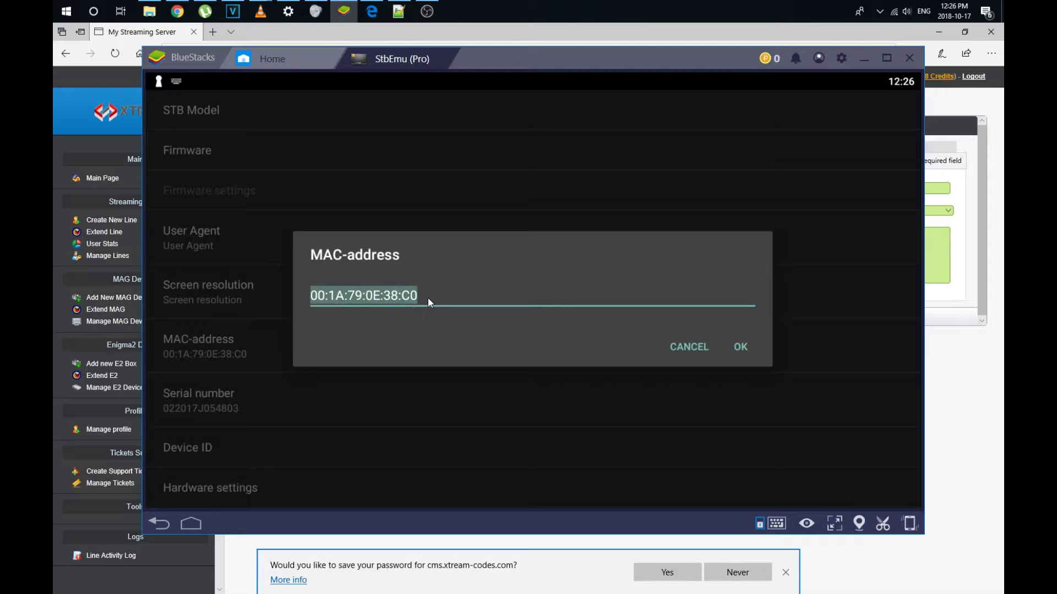
click(690, 347)
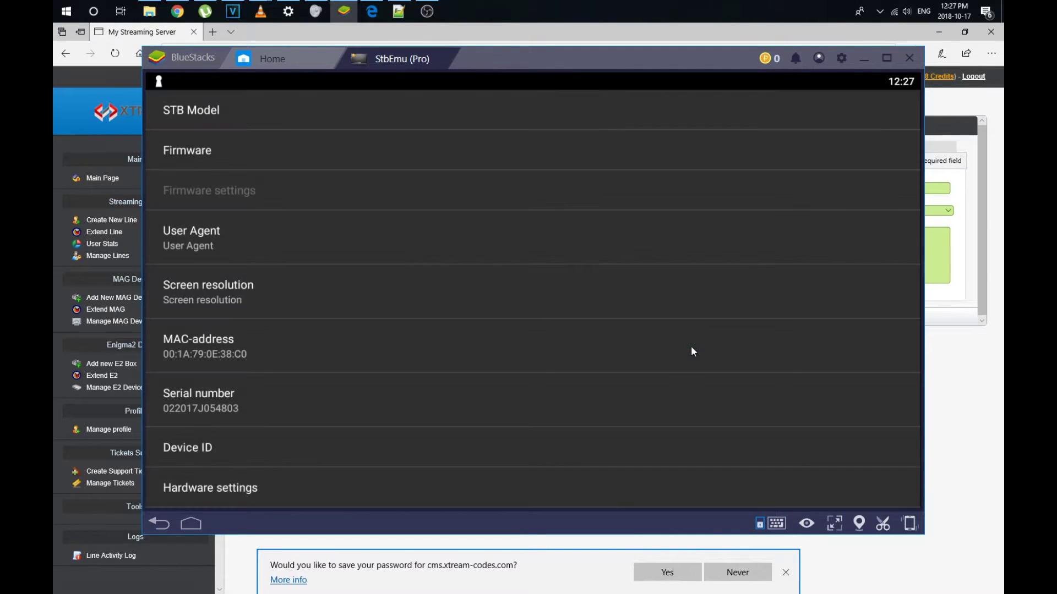
click(935, 482)
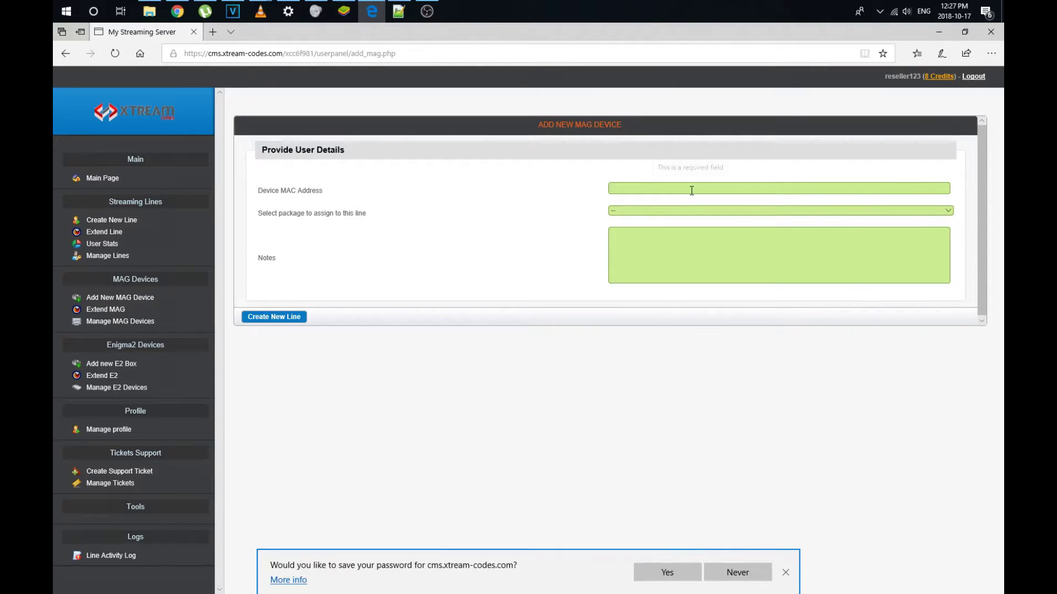
key(ctrl+v)
click(692, 212)
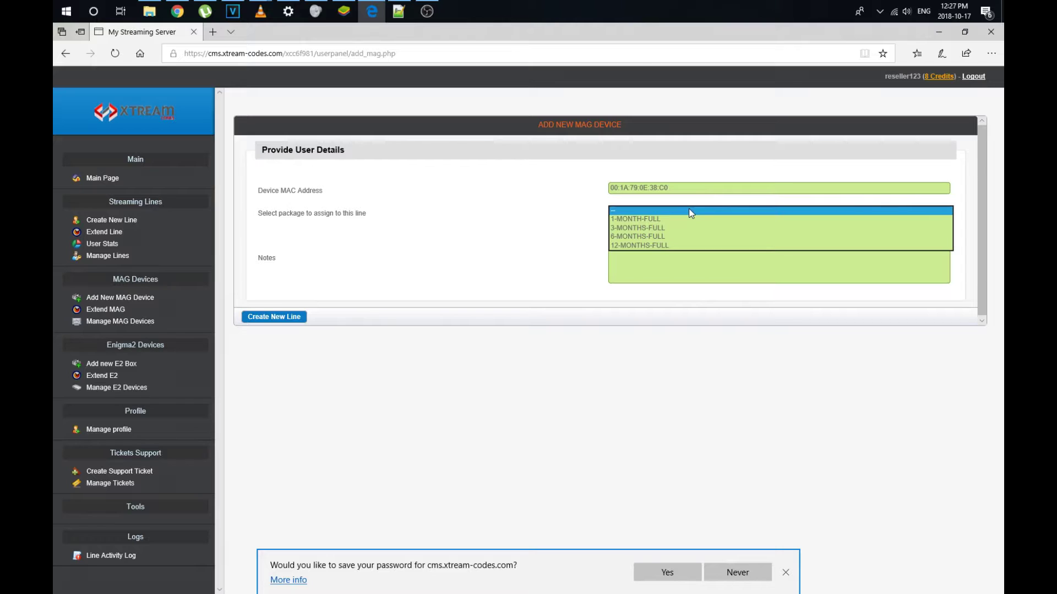
click(692, 212)
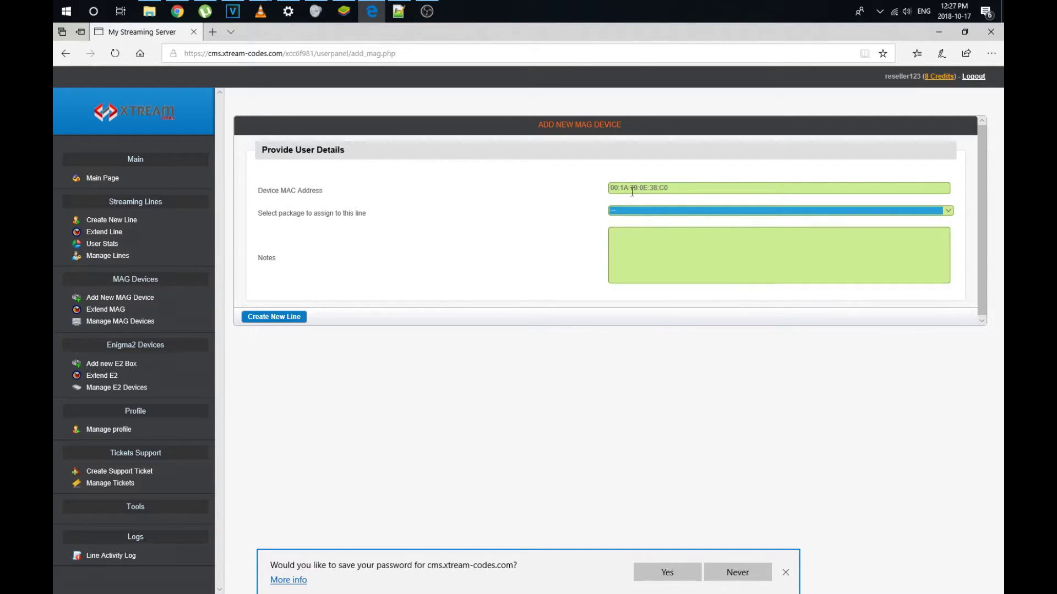
click(637, 186)
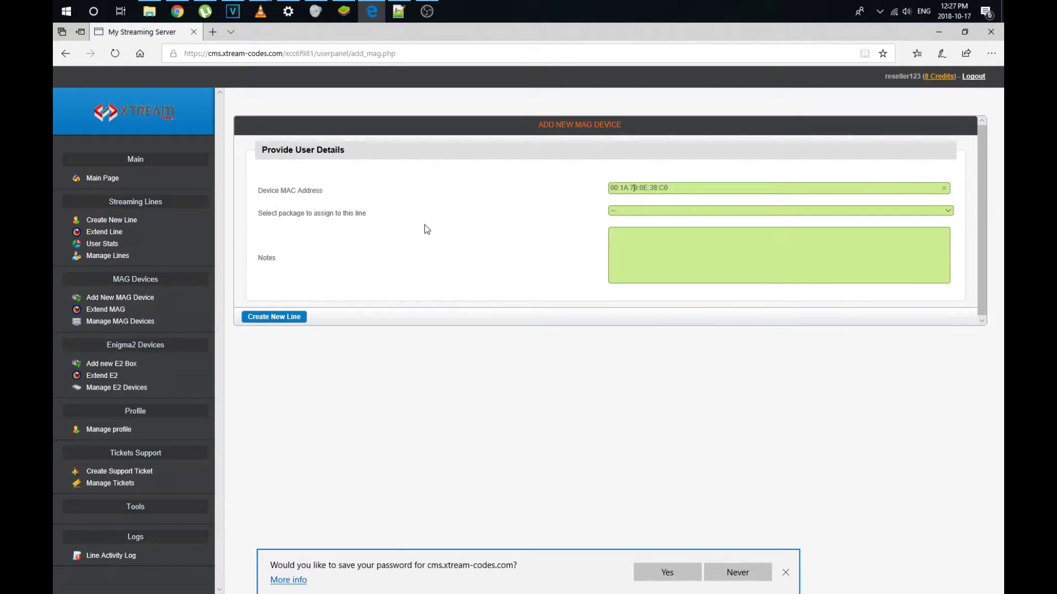
click(623, 213)
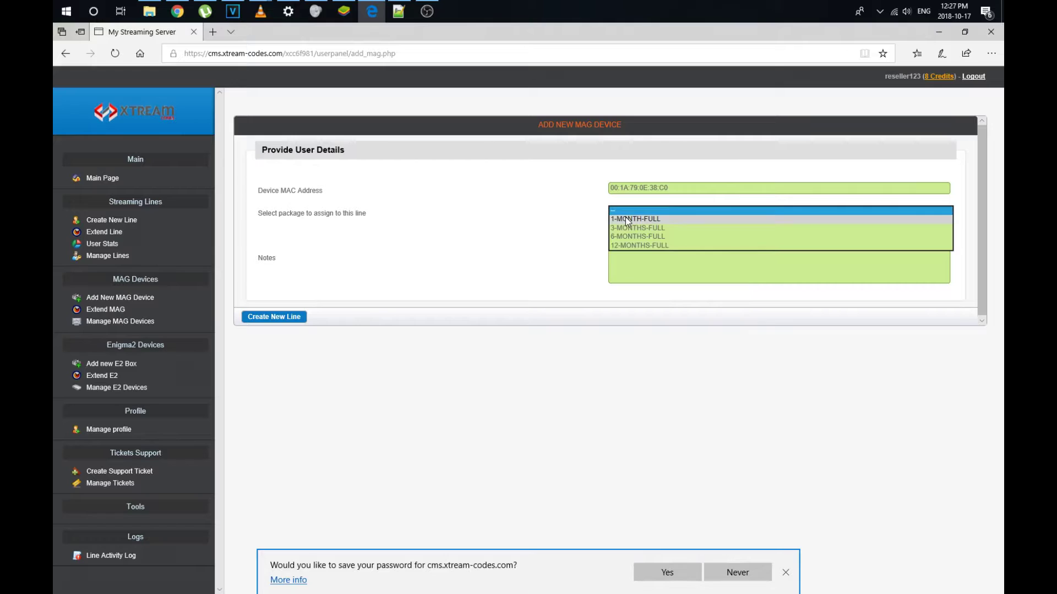
click(625, 219)
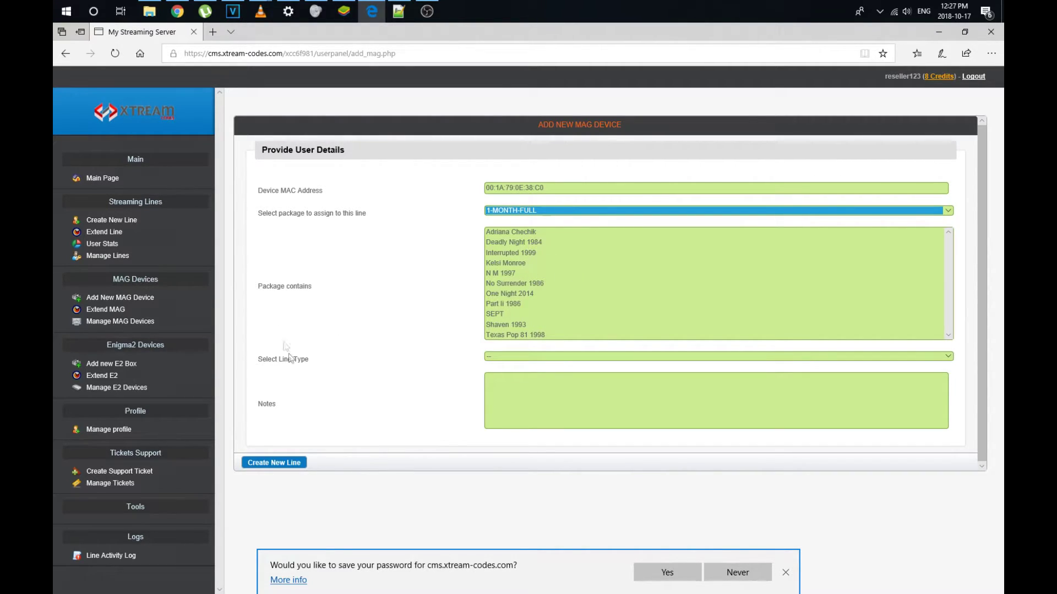
- Choose the one-month Official Use line type and enter the customer's e-mail in Notes
click(498, 356)
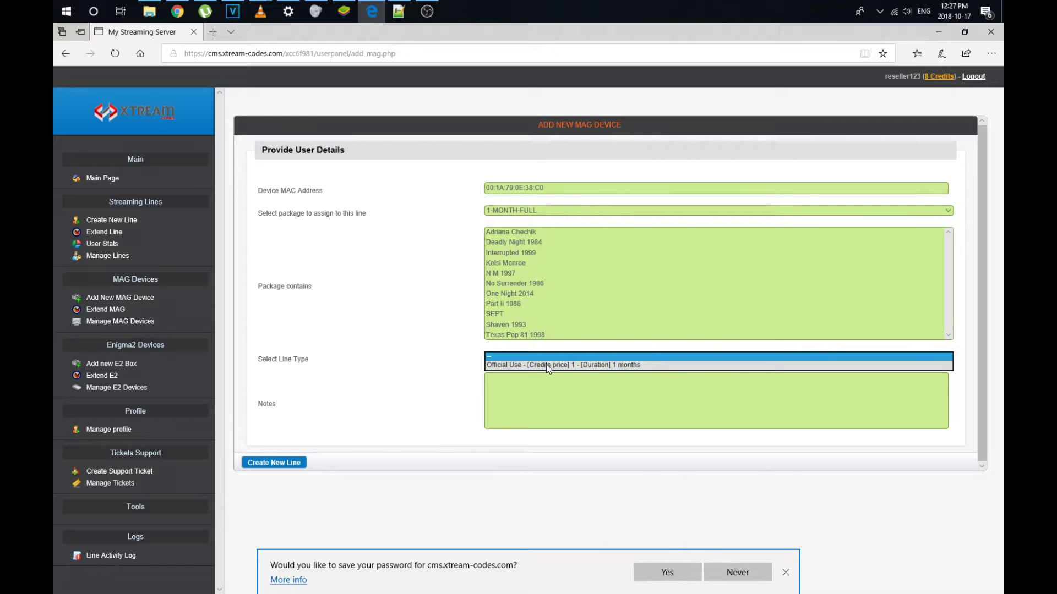
click(578, 368)
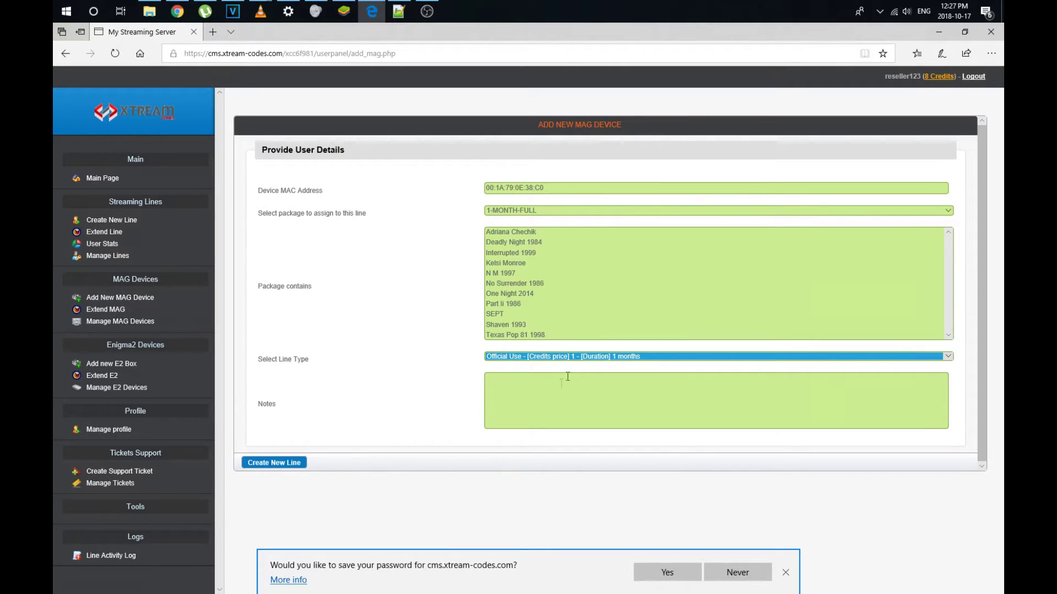
click(549, 396)
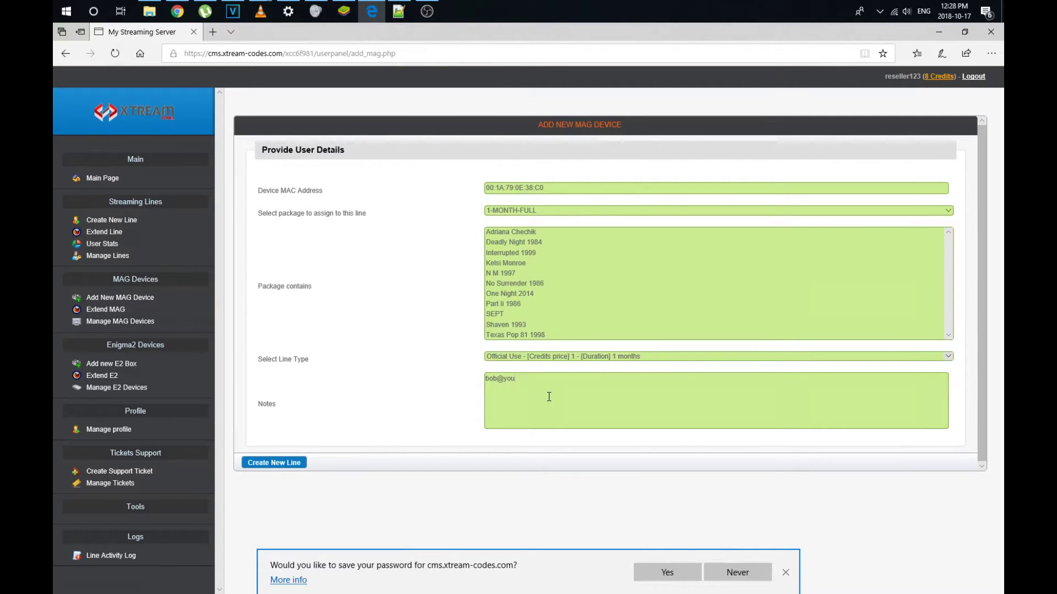
key(Tab)
- Add the order reference and customer's phone number on new note lines, then create the device
click(562, 394)
key(Return)
text(reference order#01)
key(Return)
text(phone 5552312)
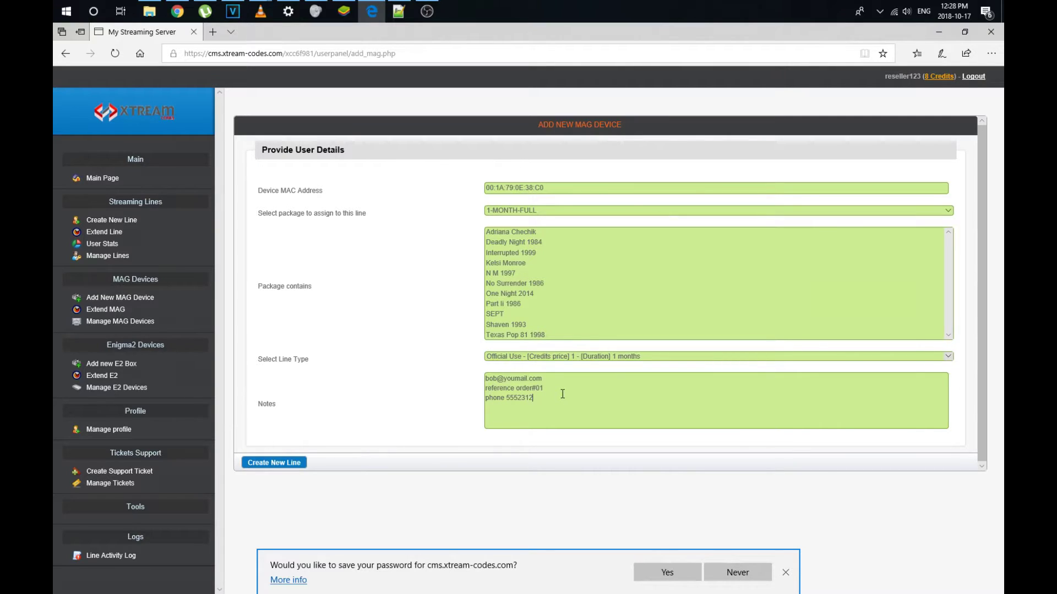
text(-)
click(521, 387)
click(298, 465)
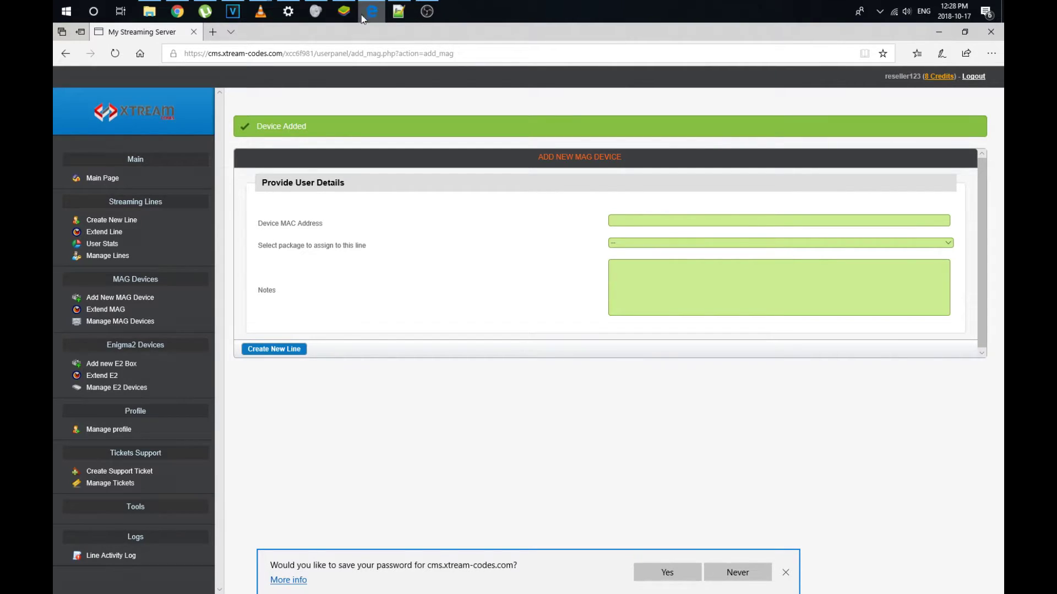
click(346, 12)
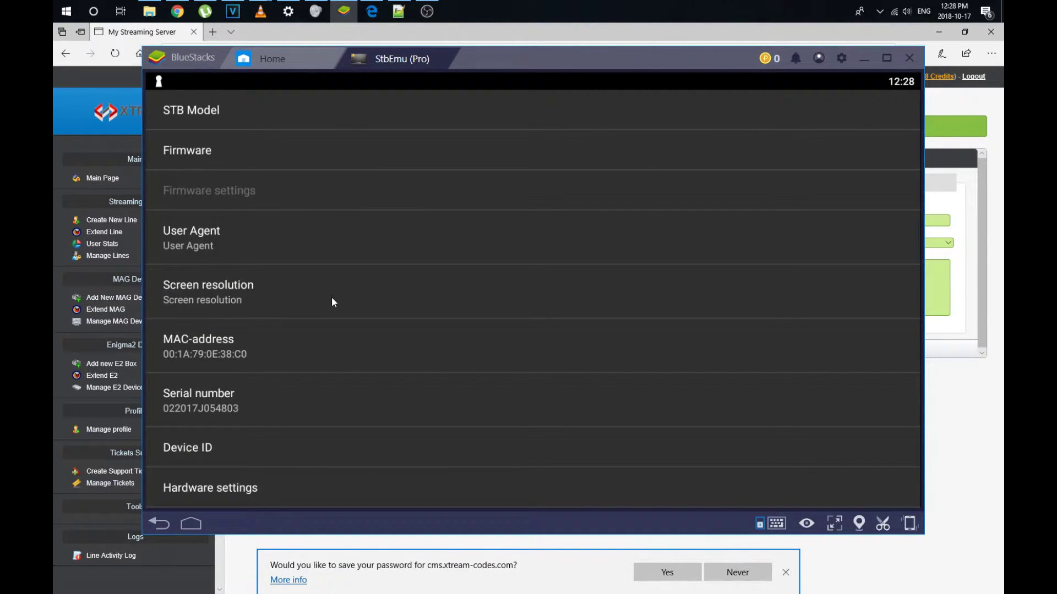
key(Escape)
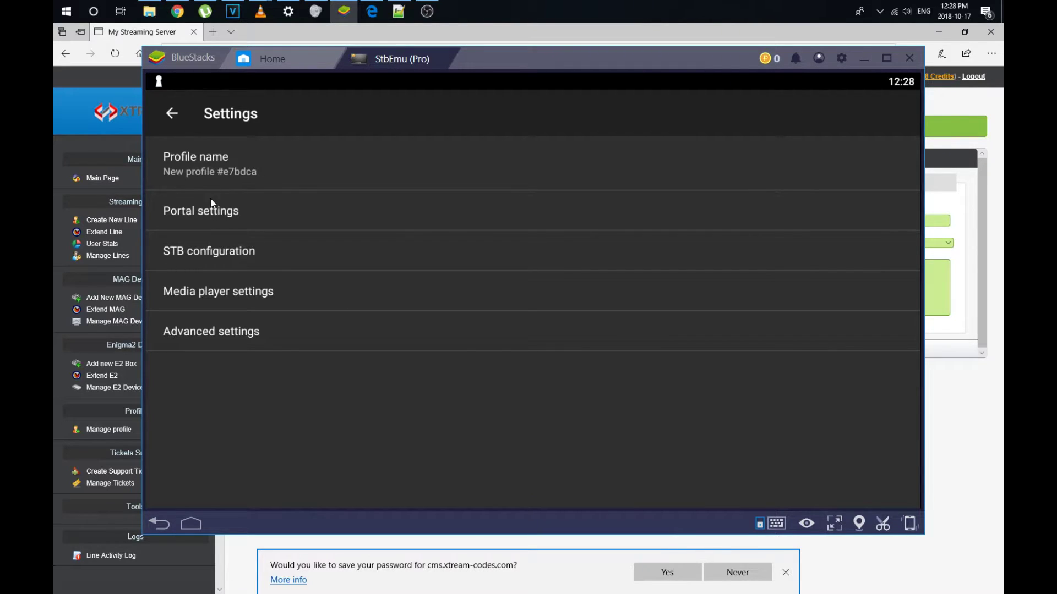
click(186, 212)
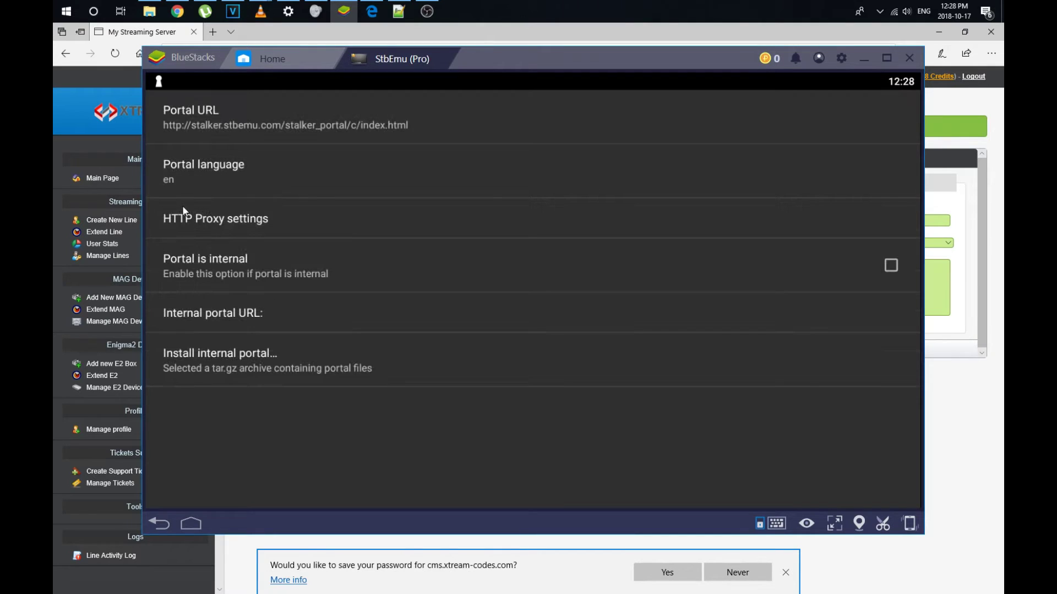
click(210, 117)
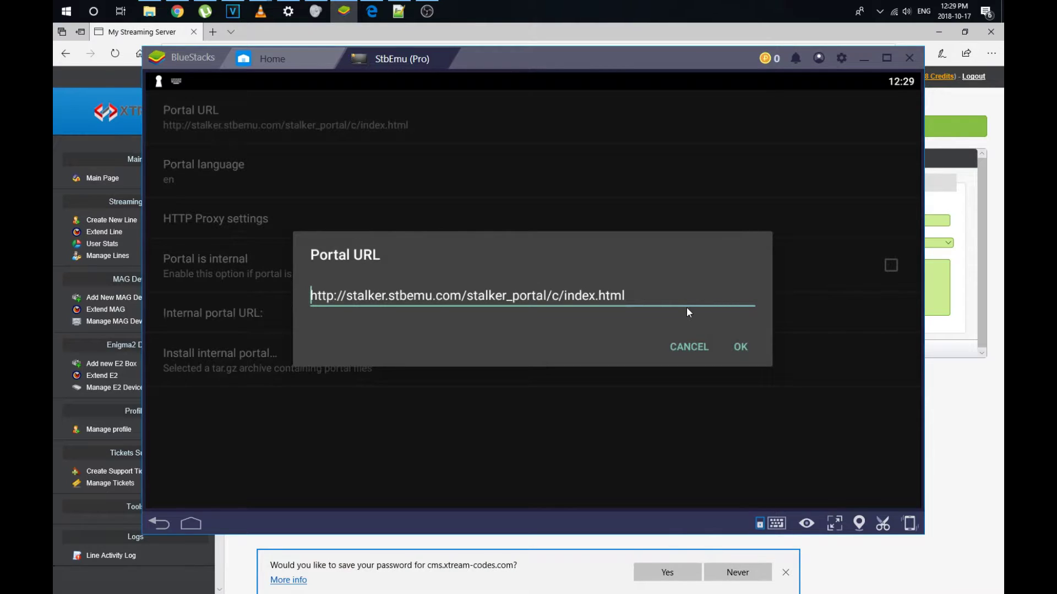
key(ctrl+a)
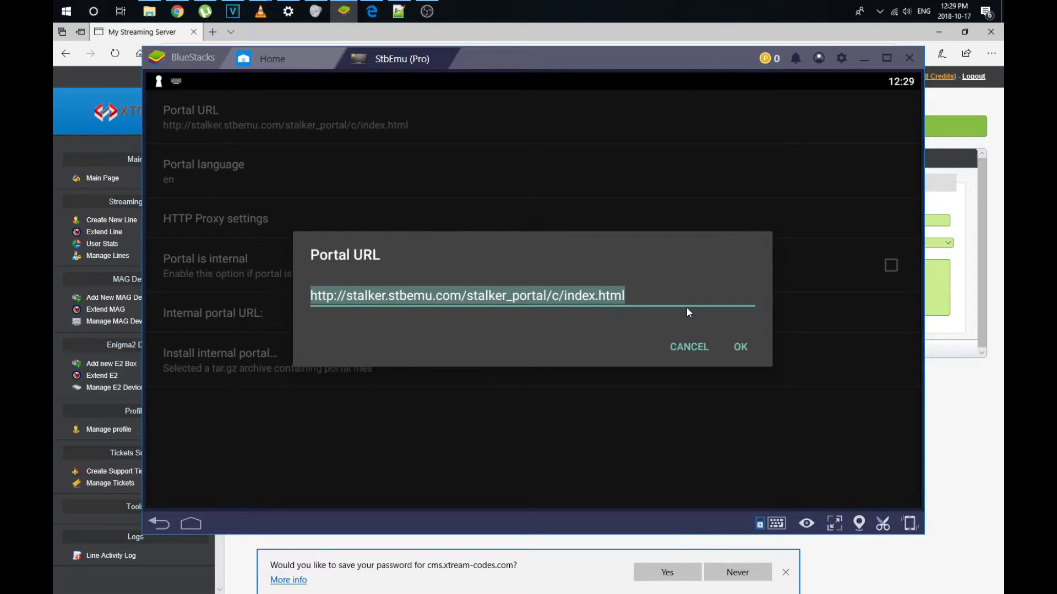
text(ht)
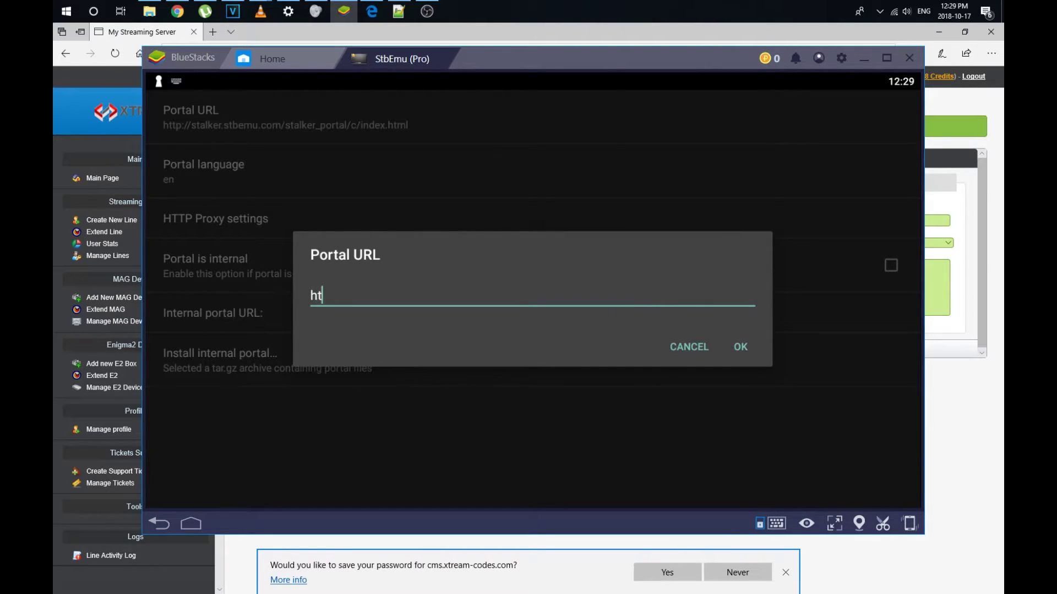
text(tp://ok2.se:8)
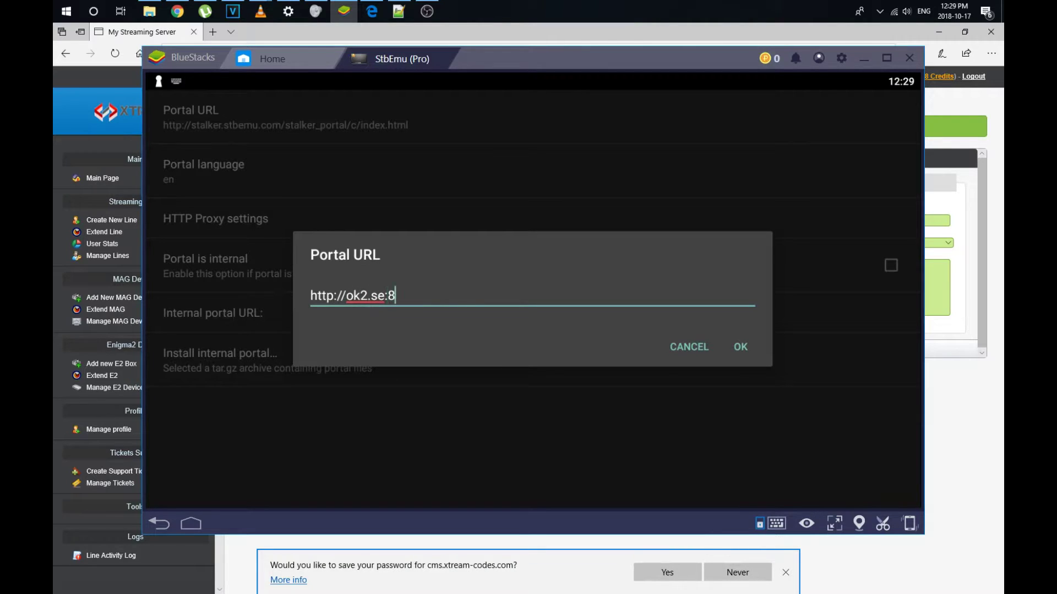
text(000/c)
key(Return)
key(BackSpace)
click(742, 347)
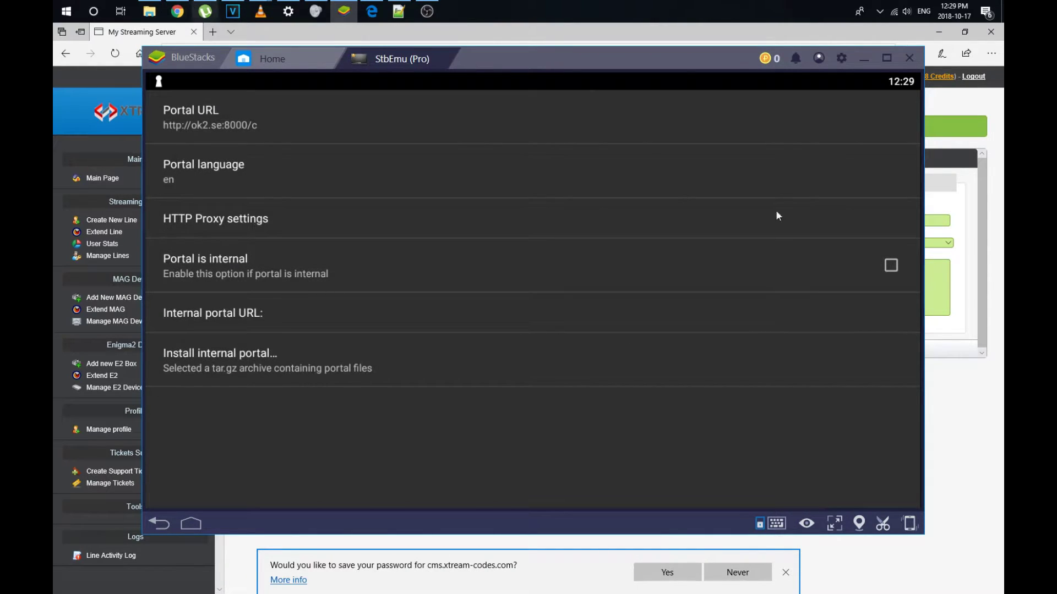
- Back out of StbEmu settings to the start screen and choose Reload portal
key(Escape)
key(Escape)
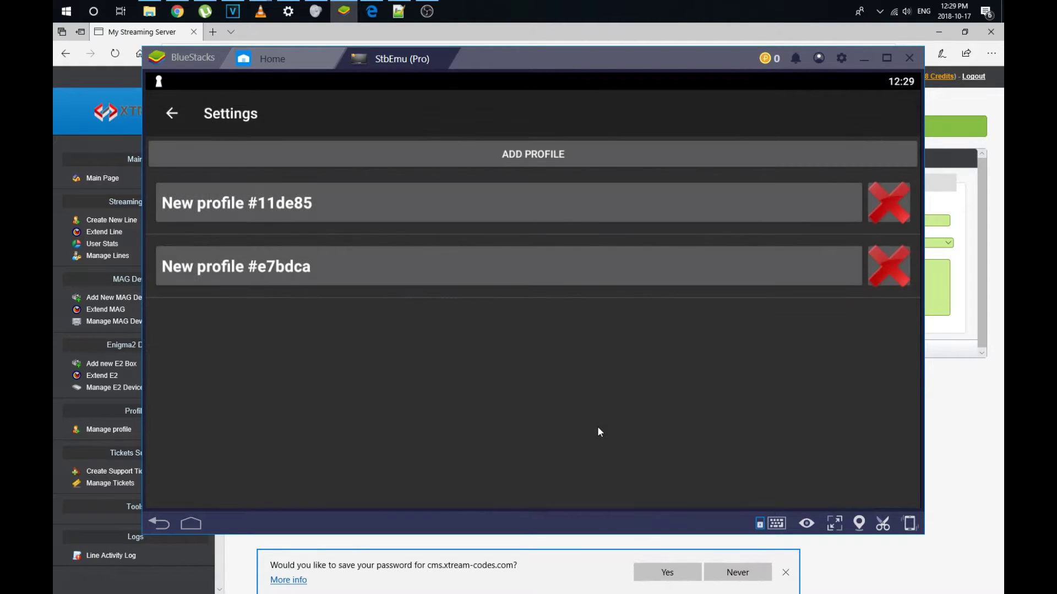
key(Escape)
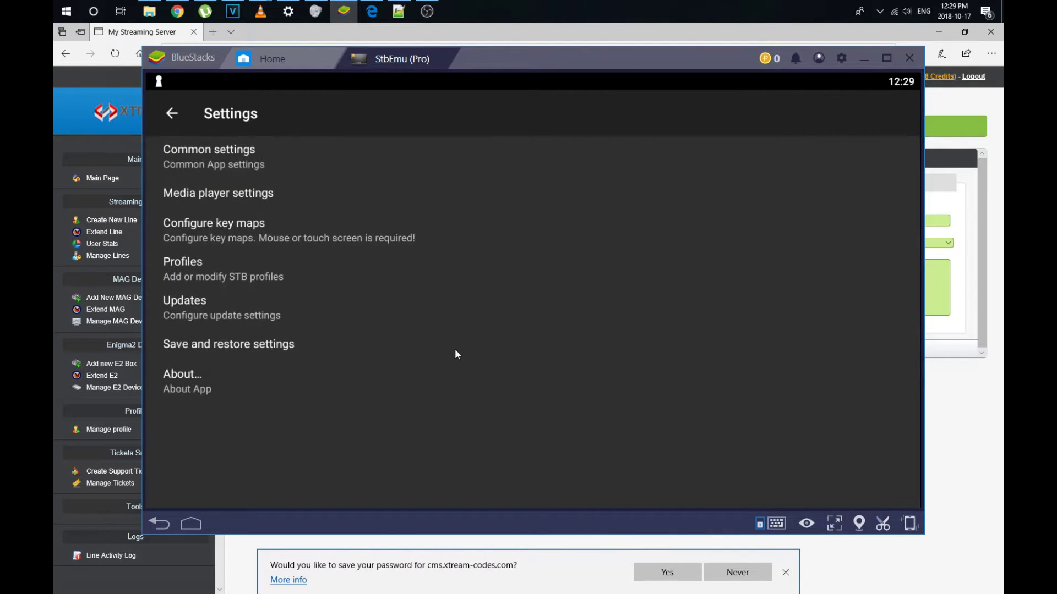
key(Escape)
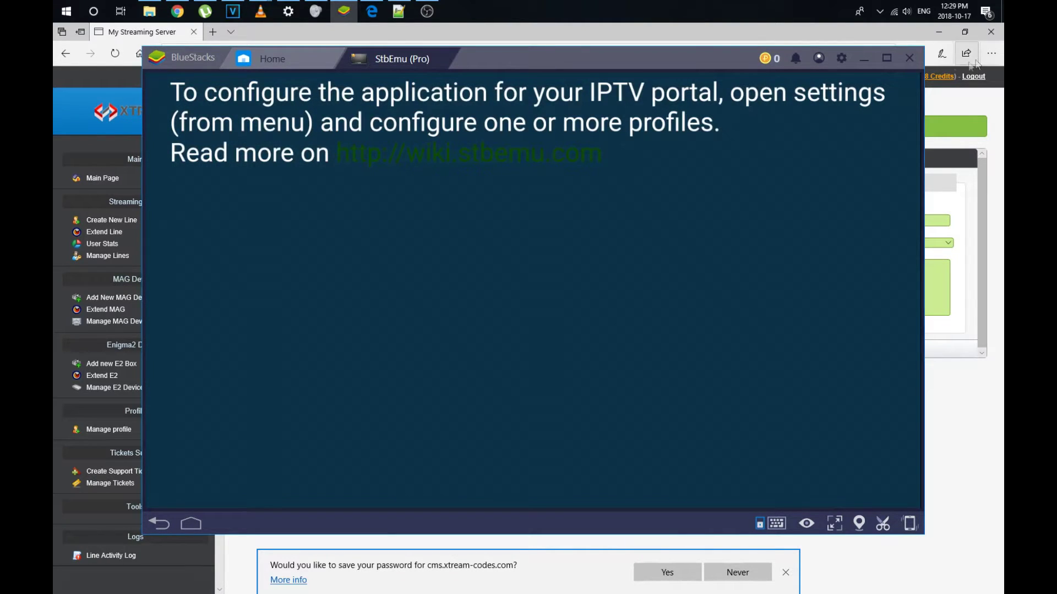
click(164, 81)
click(163, 91)
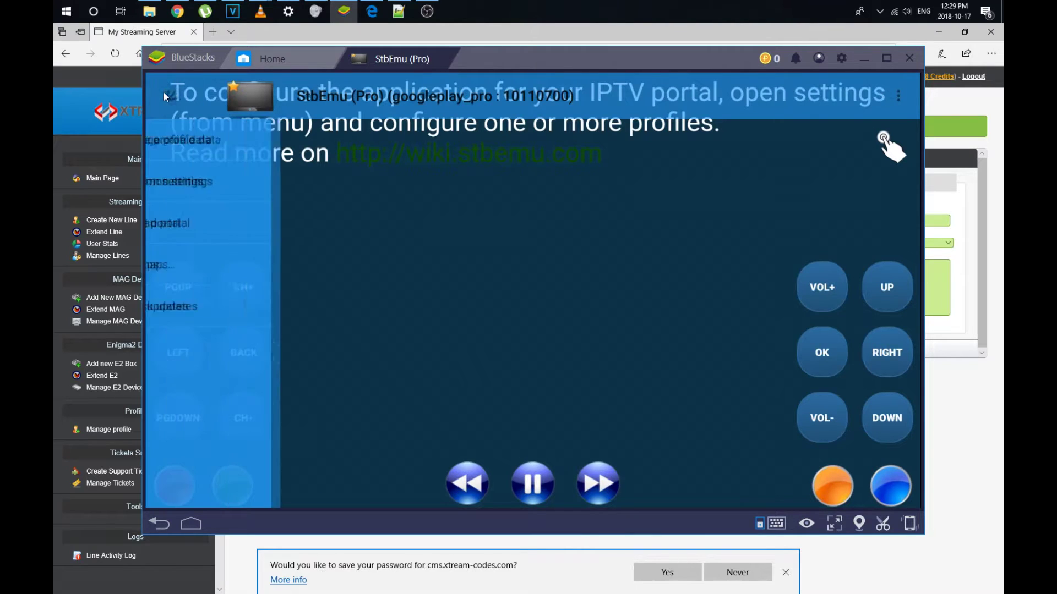
click(187, 216)
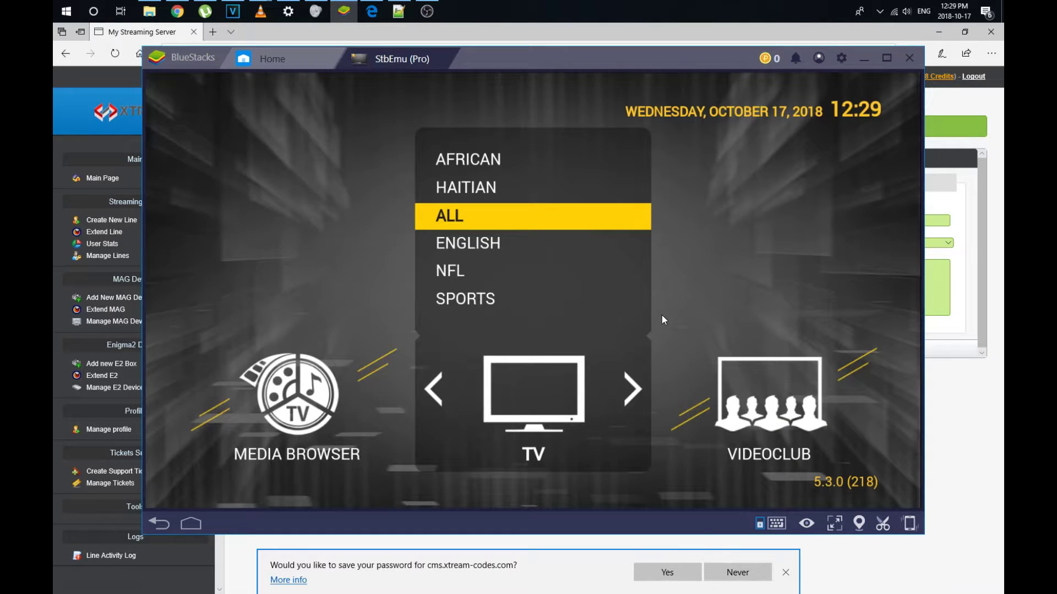
- Browse the ENGLISH channel list down to 278 CBC NEWS HD and start playing it
key(Down)
key(Return)
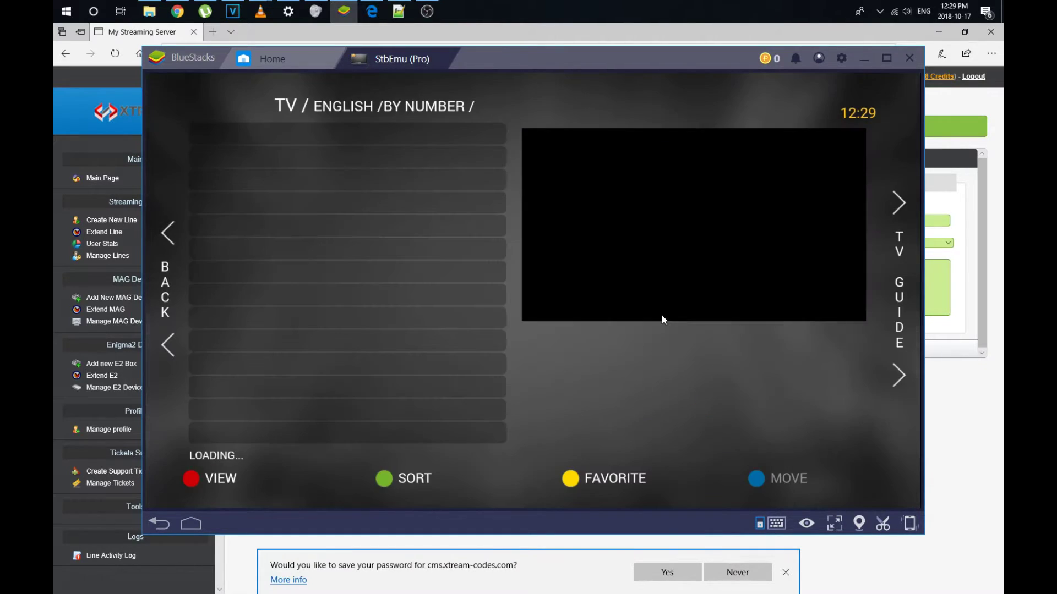
key(Down)
key(Down)
key(Down)
key(Down)
key(Down)
key(Down)
key(Down)
key(Down)
key(Down)
key(Down)
key(Down)
key(Down)
key(Down)
key(Down)
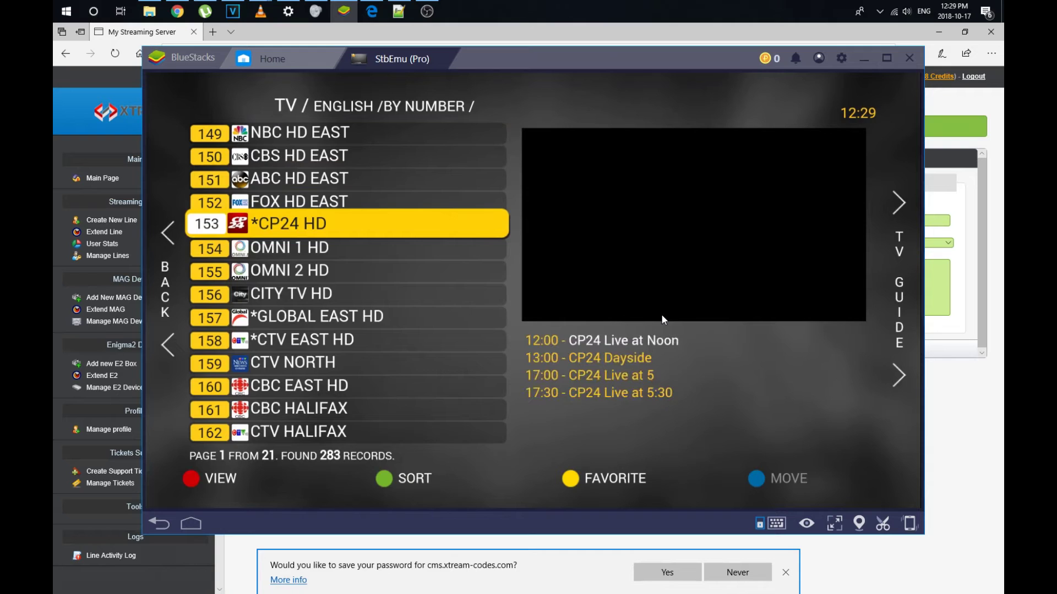
key(Down)
key(Down)
key(Down)
key(Down)
key(Down)
key(Down)
key(Down)
key(Down)
key(Down)
key(Down)
key(Down)
key(Down)
key(Down)
key(Down)
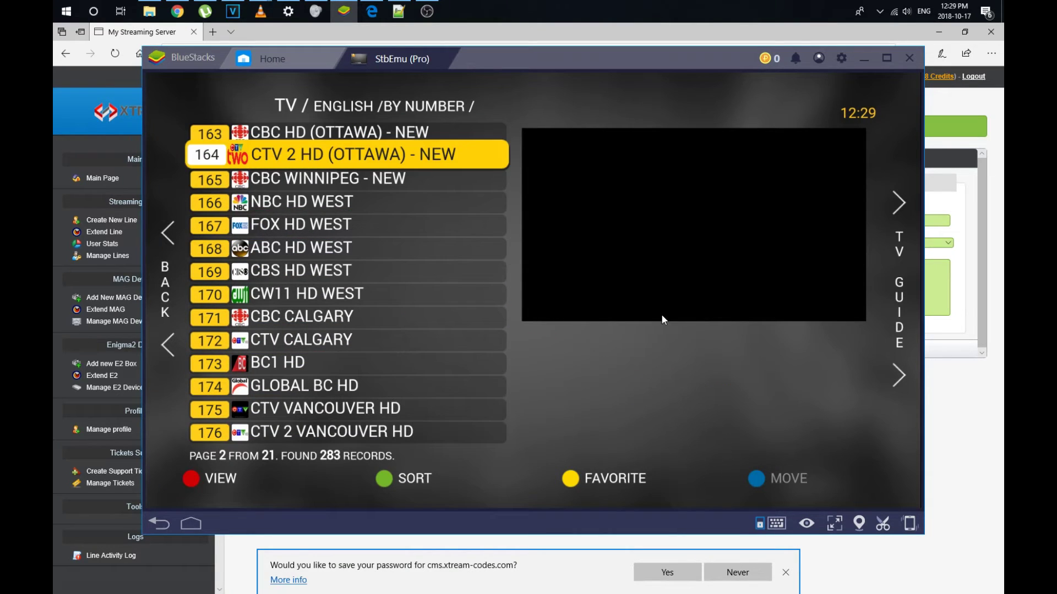
key(Down)
key(Down)
key(Down)
key(Down)
key(Down)
key(Down)
key(Down)
key(Down)
key(Down)
key(Down)
key(Down)
key(Down)
key(Down)
key(Down)
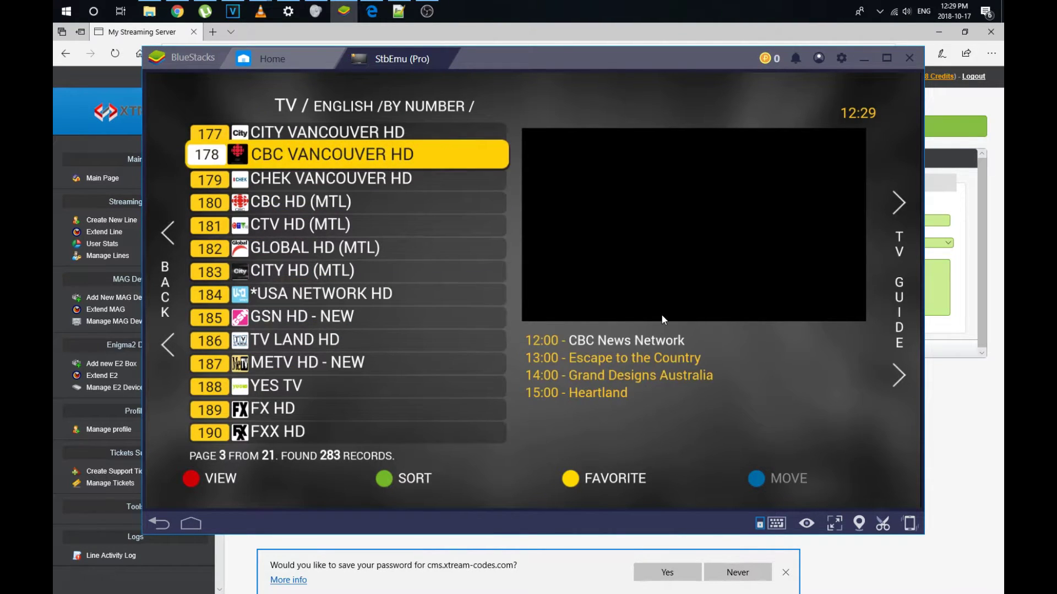
key(Down)
key(Down)
key(Down)
key(Down)
key(Down)
key(Down)
key(Down)
key(Down)
key(Down)
key(Down)
key(Down)
key(Down)
key(Down)
key(Down)
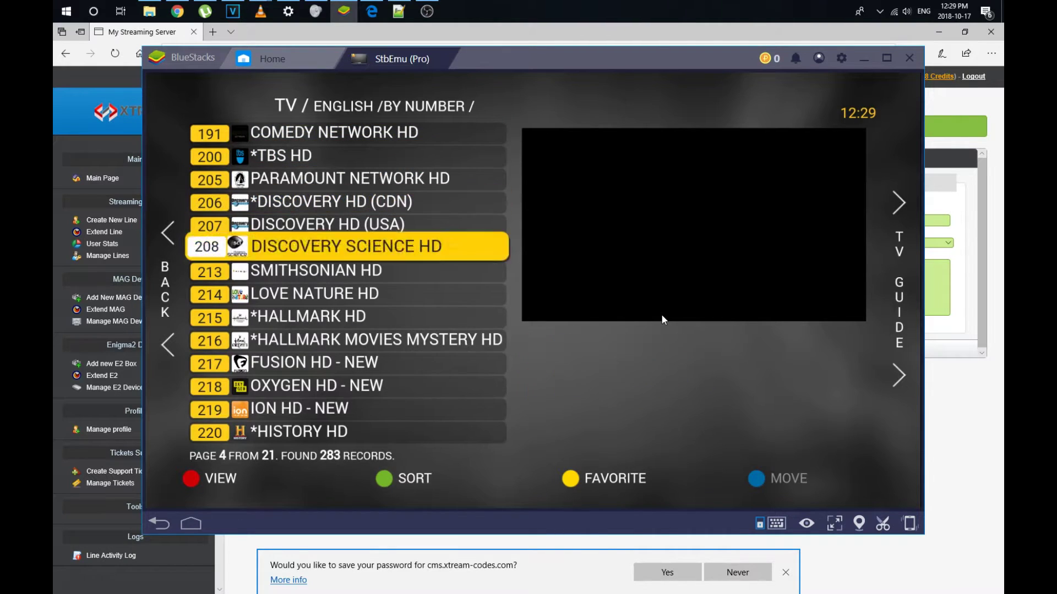
key(Down)
key(Down)
key(Down)
key(Down)
key(Down)
key(Down)
key(Down)
key(Down)
key(Down)
key(Down)
key(Down)
key(Down)
key(Down)
key(Down)
key(Down)
key(Down)
key(Down)
key(Down)
key(Down)
key(Down)
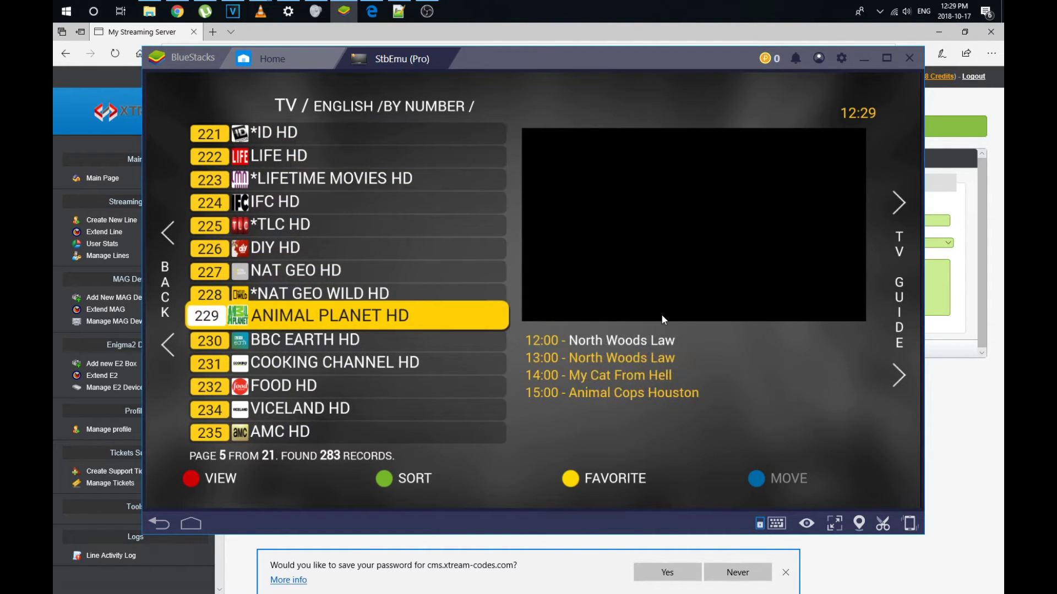
key(Down)
key(Down)
key(Down)
key(Down)
key(Down)
key(Down)
key(Down)
key(Down)
key(Down)
key(Down)
key(Down)
key(Down)
key(Down)
key(Down)
key(Down)
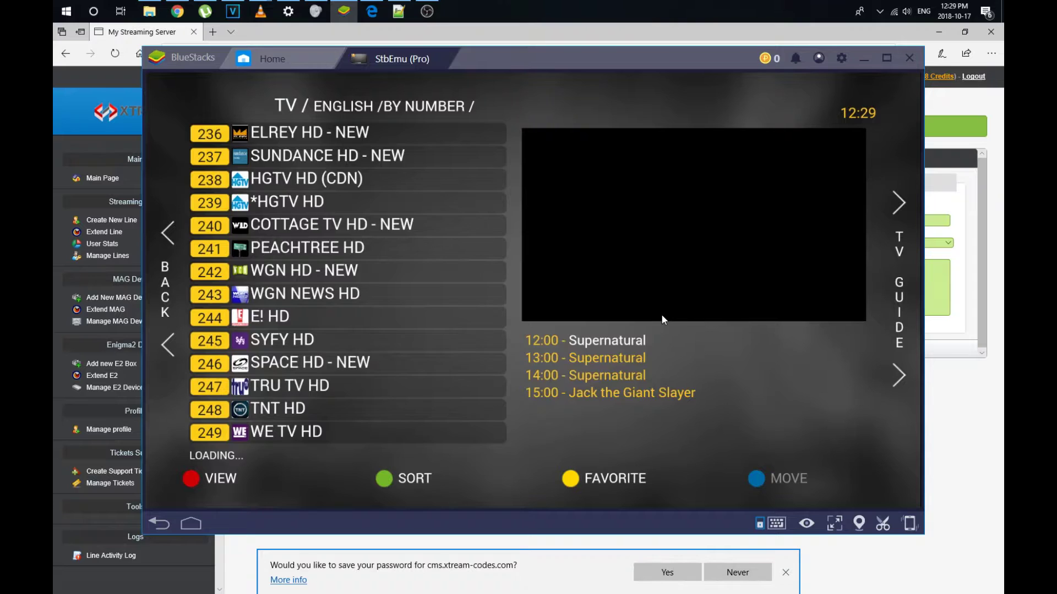
key(Down)
key(Down)
key(Down)
key(Down)
key(Down)
key(Down)
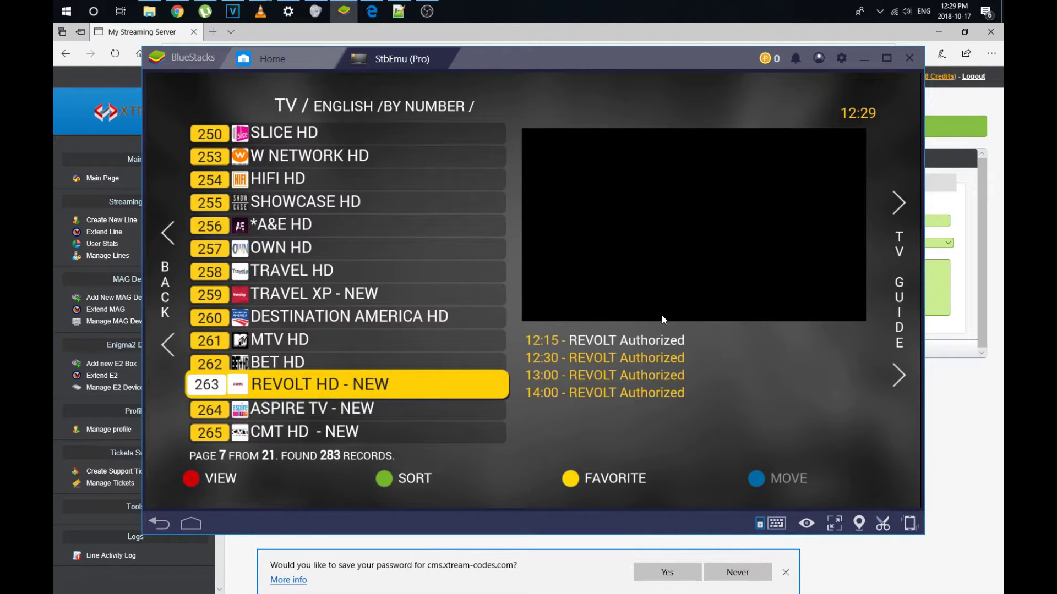
key(Down)
key(Down)
key(Down)
key(Down)
key(Down)
key(Down)
key(Down)
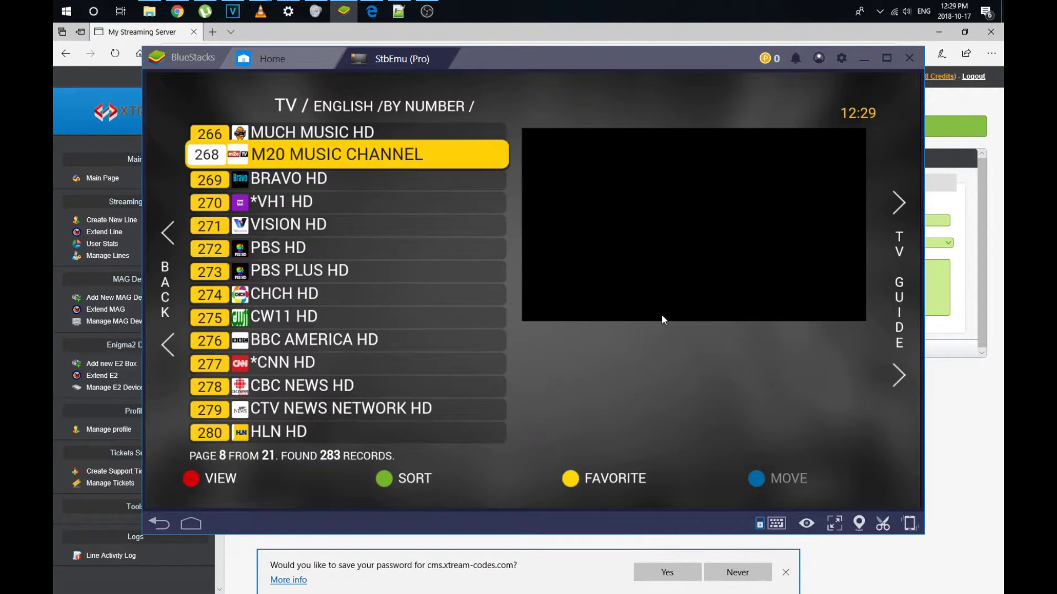
key(Down)
key(Down)
key(Down)
key(Up)
key(Up)
key(Up)
key(Up)
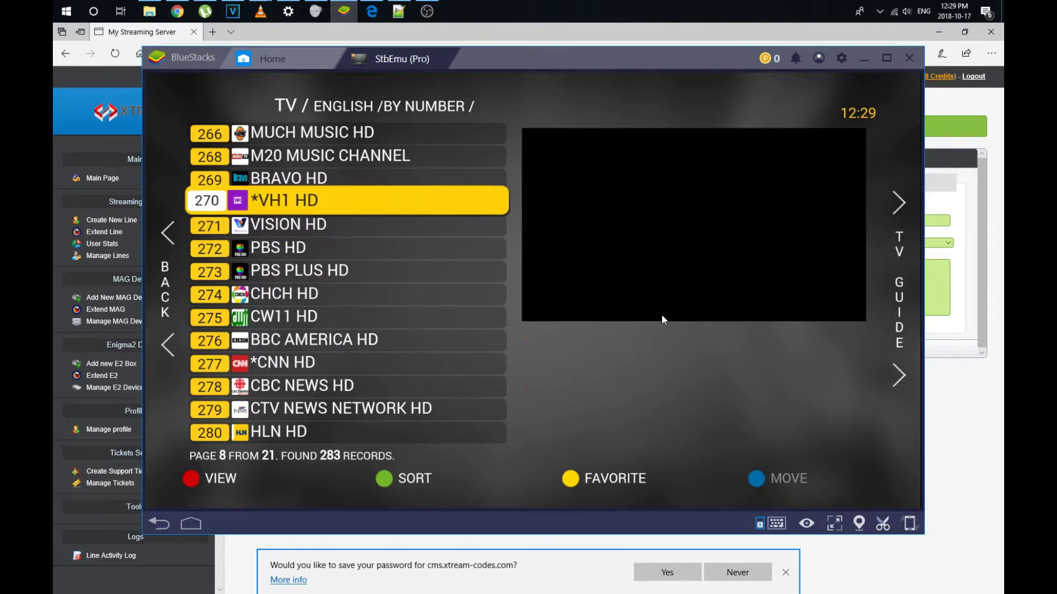
key(Down)
key(Down)
key(Down)
key(Down)
key(Down)
key(Down)
key(Down)
key(Down)
key(Down)
key(Down)
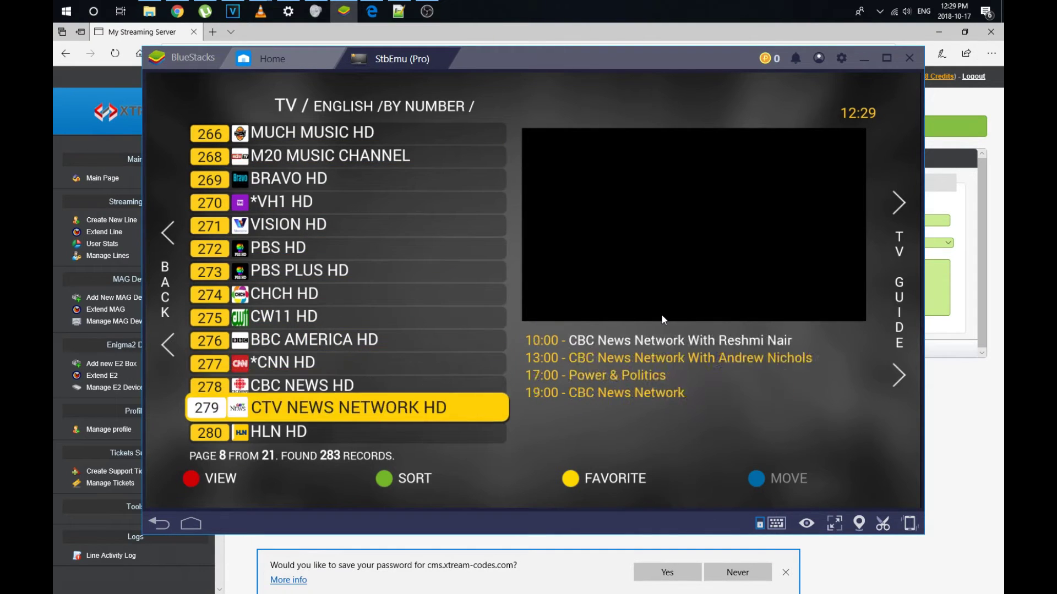
key(Up)
key(Return)
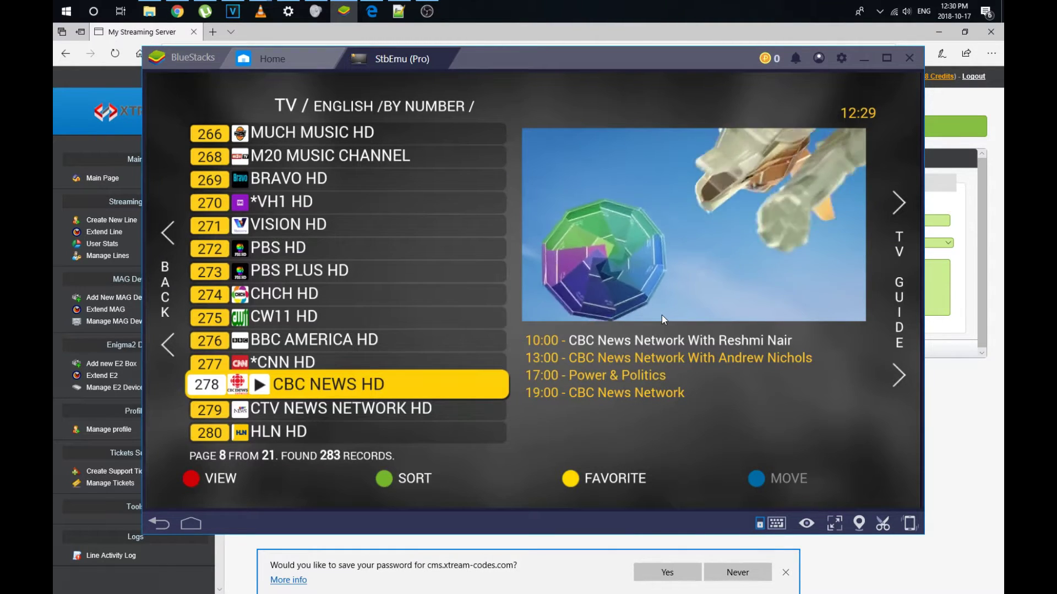
- Watch CBC NEWS HD full screen, then view its TV guide schedule
key(Return)
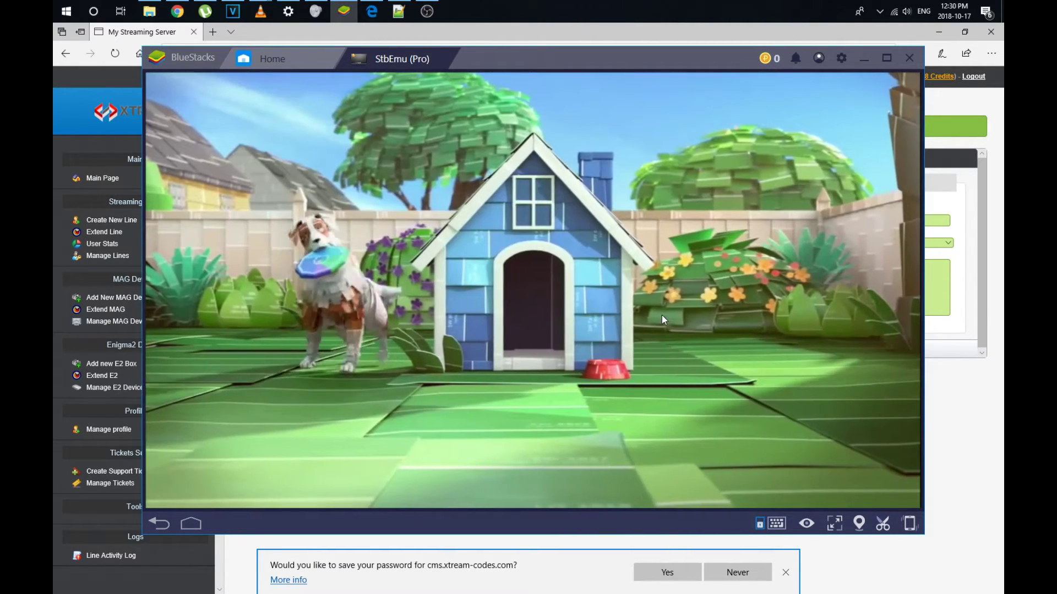
key(Escape)
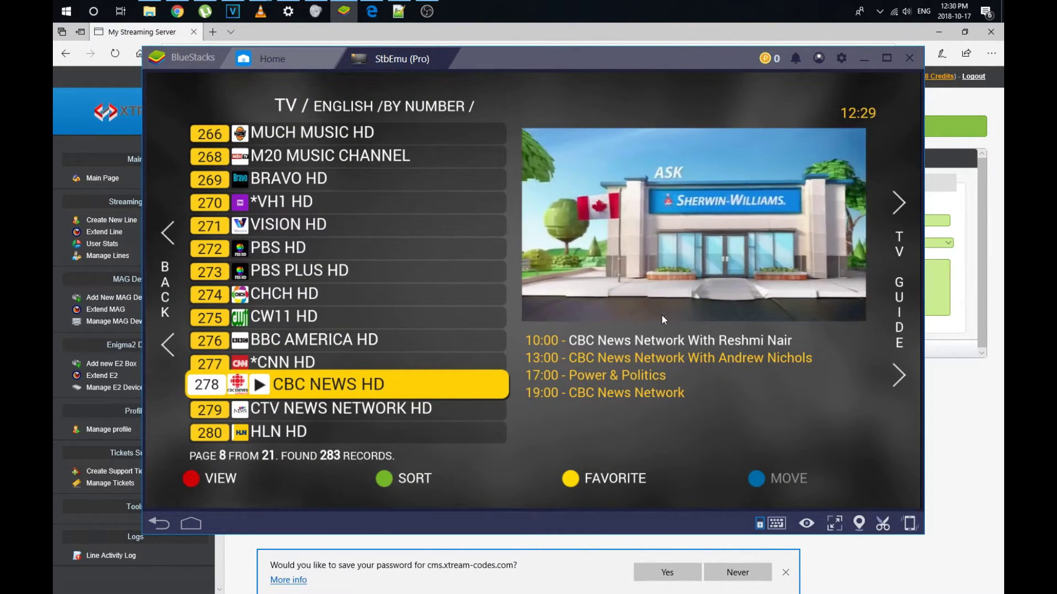
key(Right)
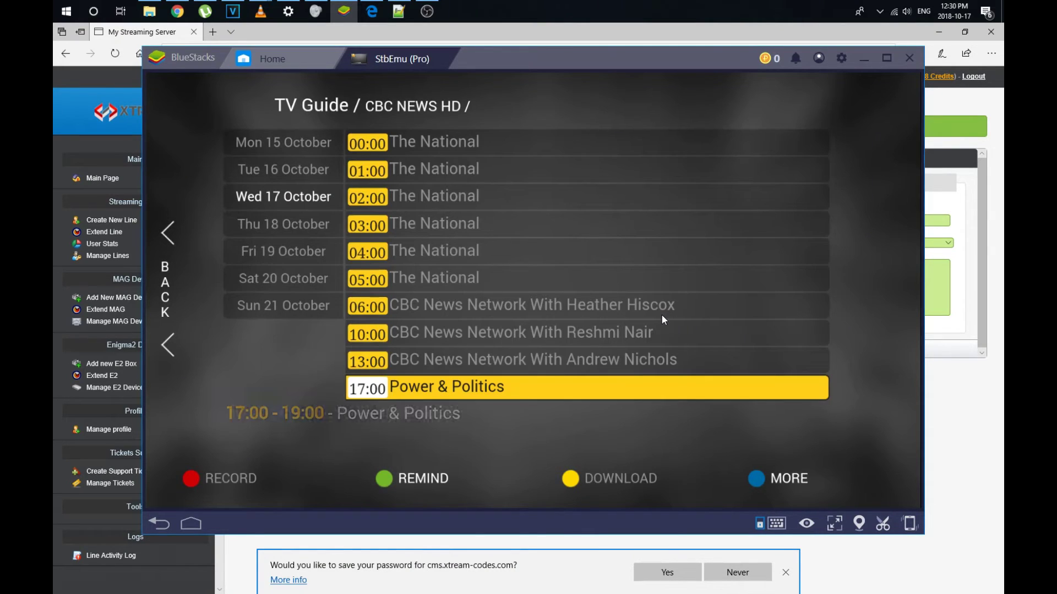
key(Left)
key(Left)
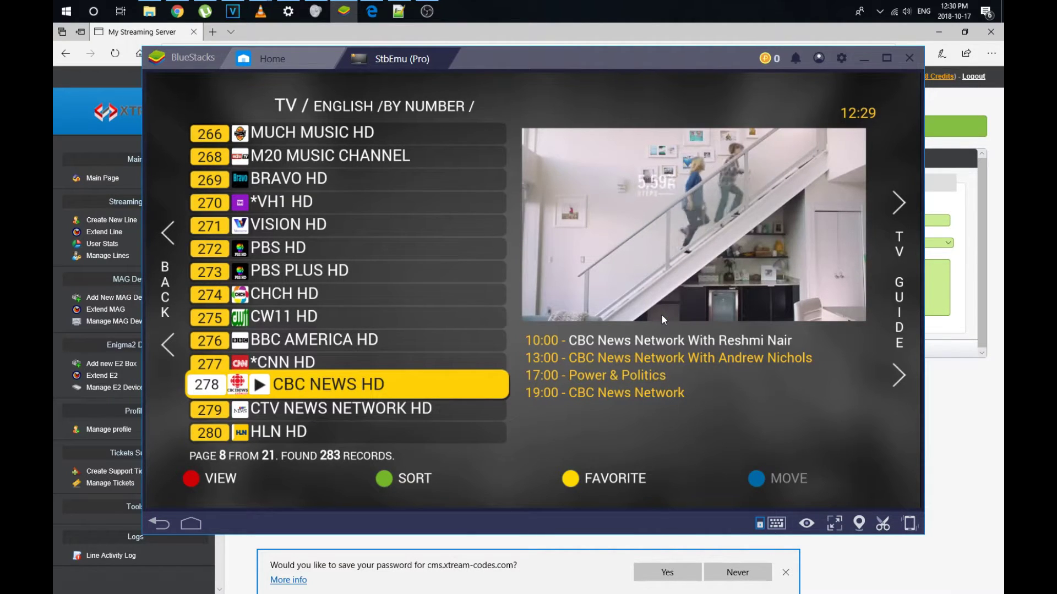
key(alt+Tab)
key(alt+Tab)
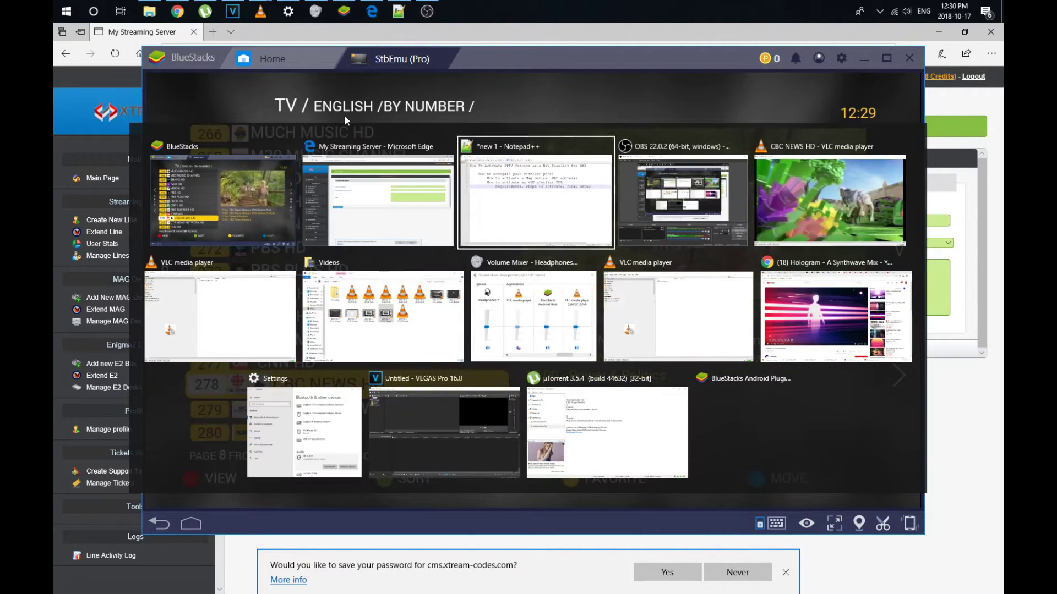
- Mark the M3U playlist activation line in the Notepad++ outline, then return to Edge
drag(236, 191, 740, 130)
click(741, 220)
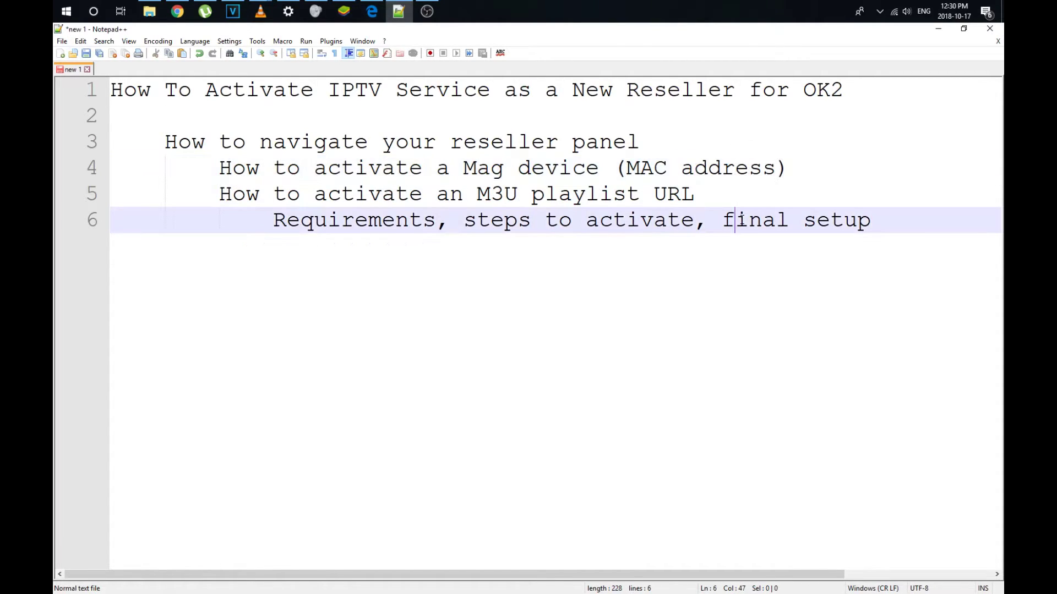
click(635, 206)
key(alt+Tab)
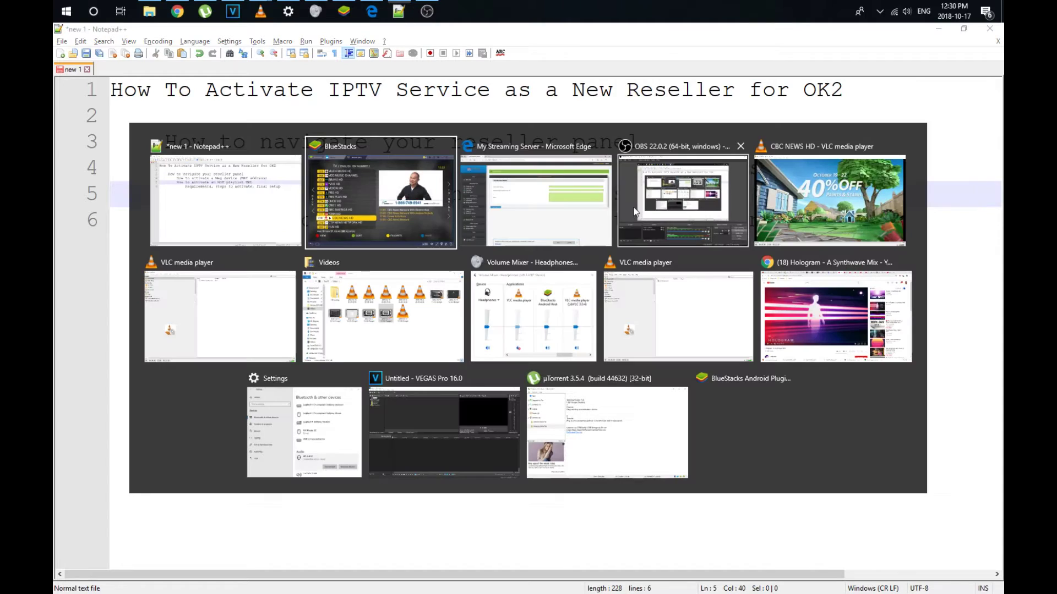
key(alt+Tab)
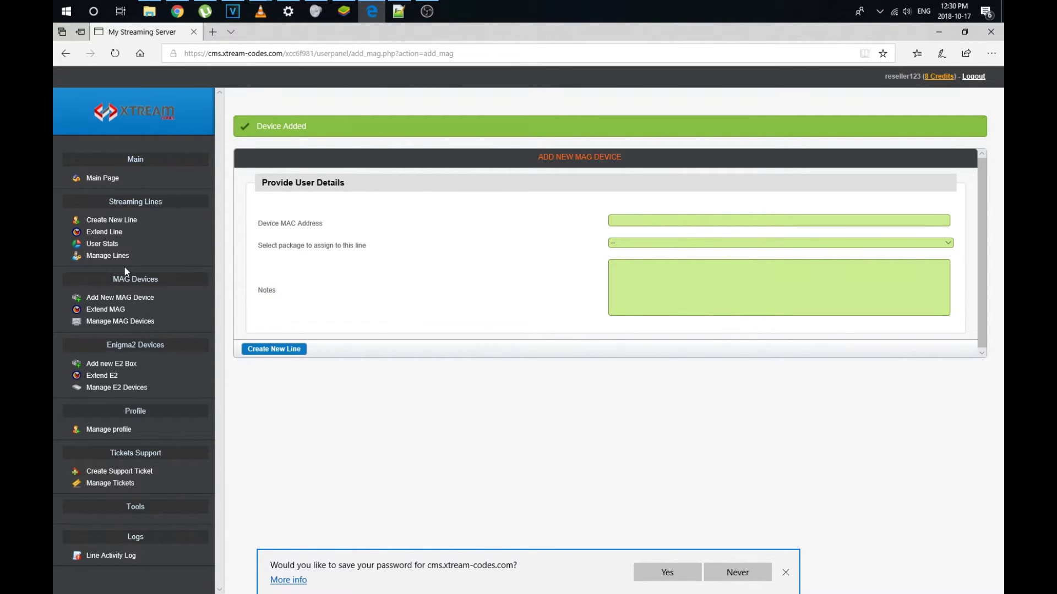
double_click(289, 223)
- Start a new line with username trial01 on the 1-MONTH-FULL package
click(125, 220)
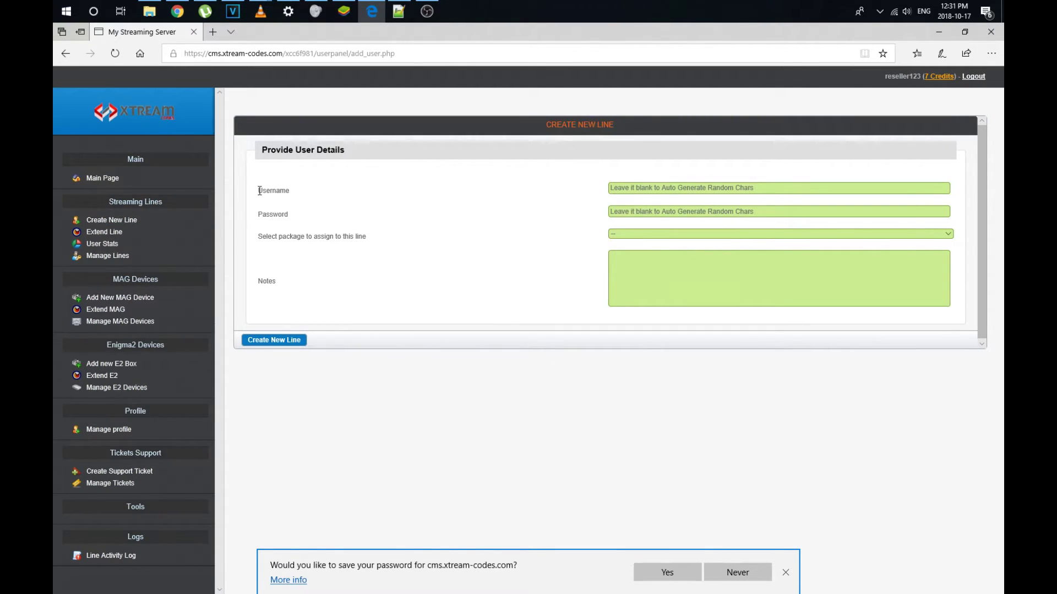
click(729, 188)
text(trial01)
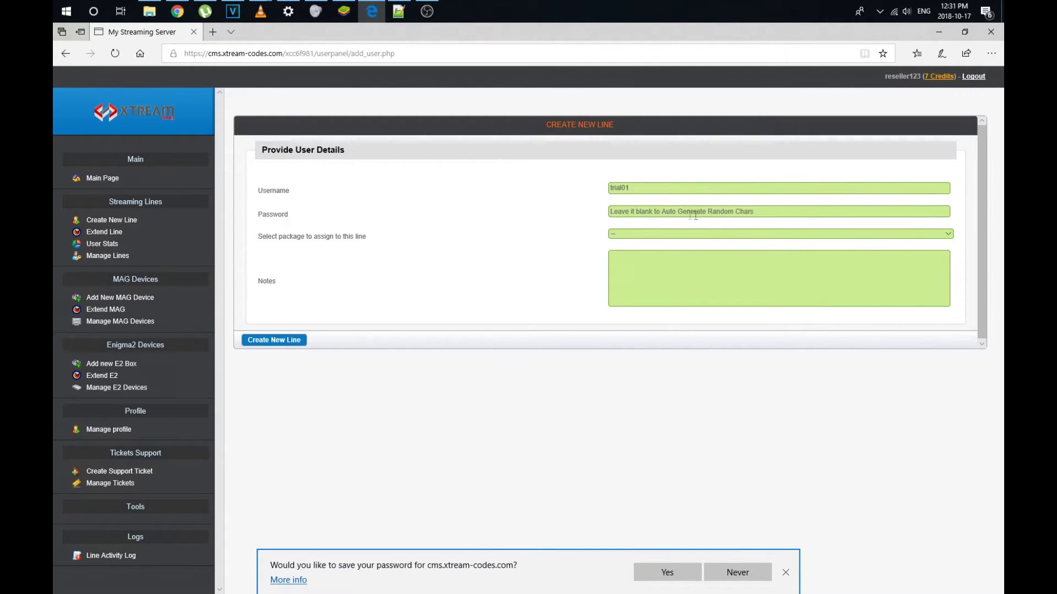
click(678, 237)
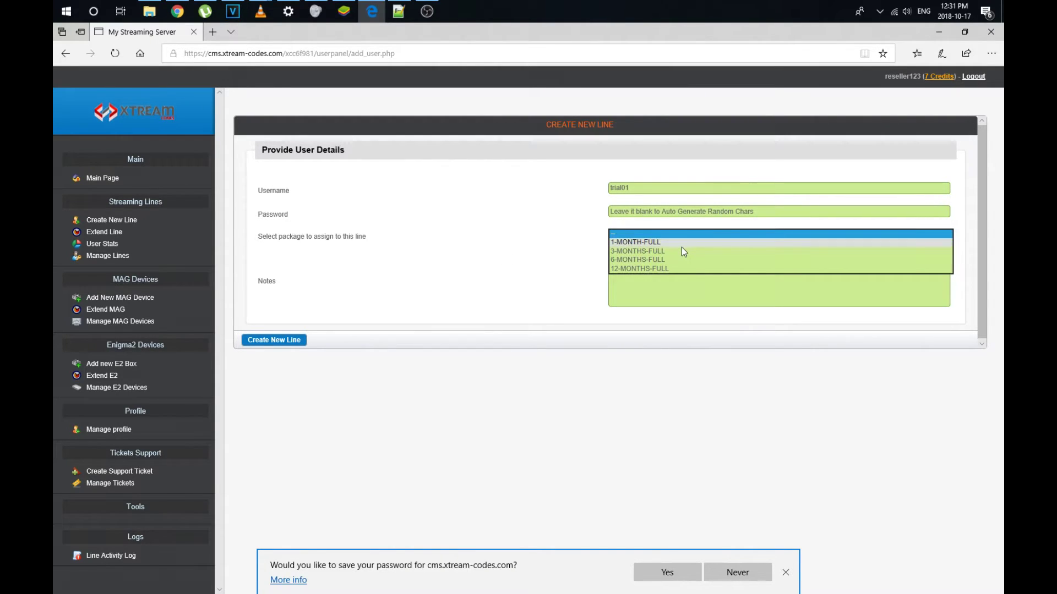
click(681, 245)
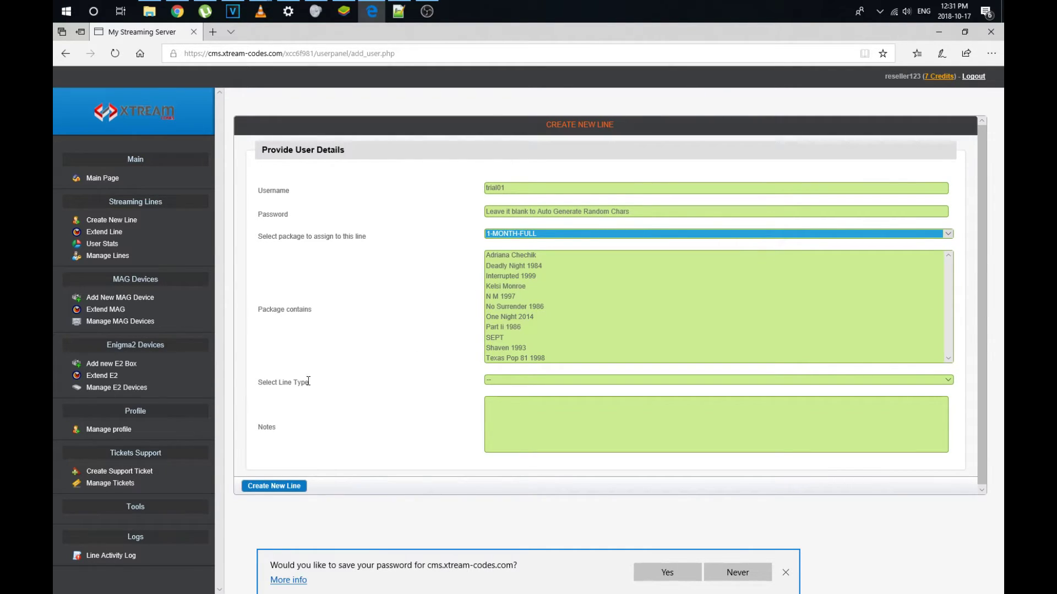
- Set line type Official Use, add note 'Trial 01purourpses of youtube', and create the line
click(519, 378)
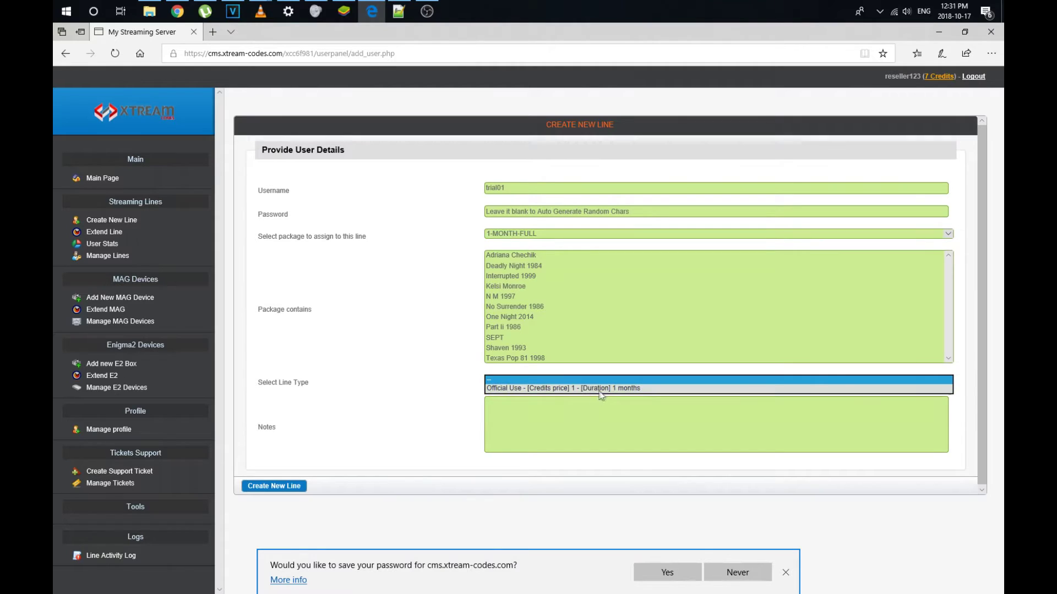
click(562, 389)
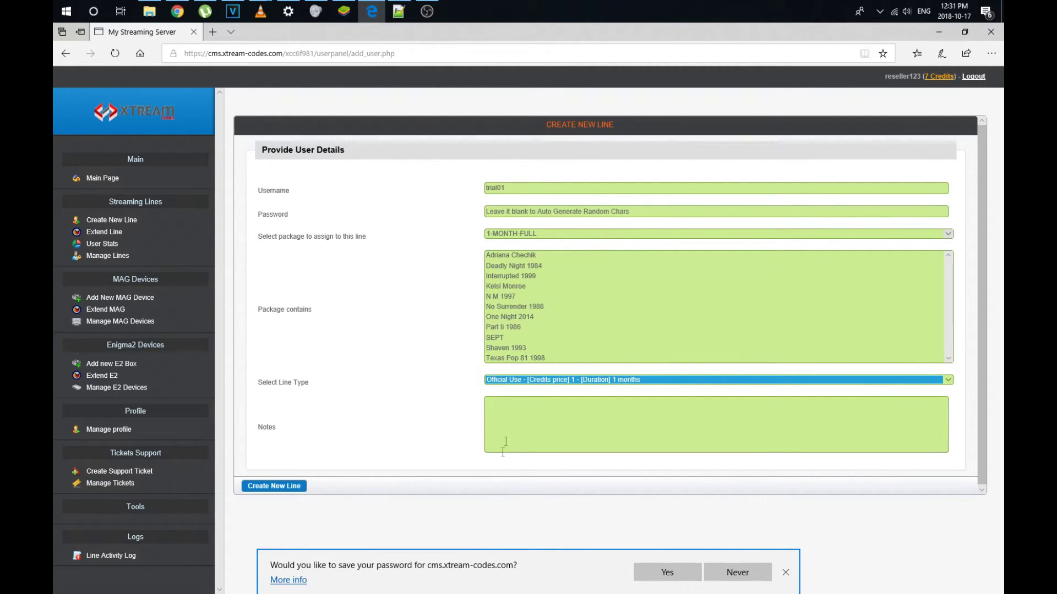
click(507, 436)
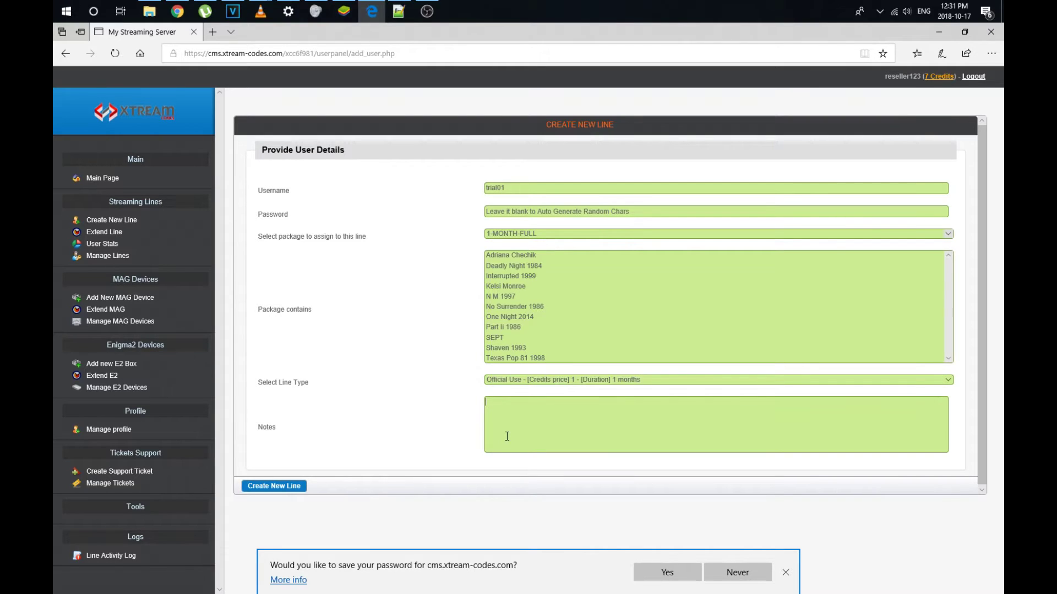
text(Trial)
text( 01)
text(puro)
text(urpses)
text( of youtube)
click(530, 192)
click(273, 487)
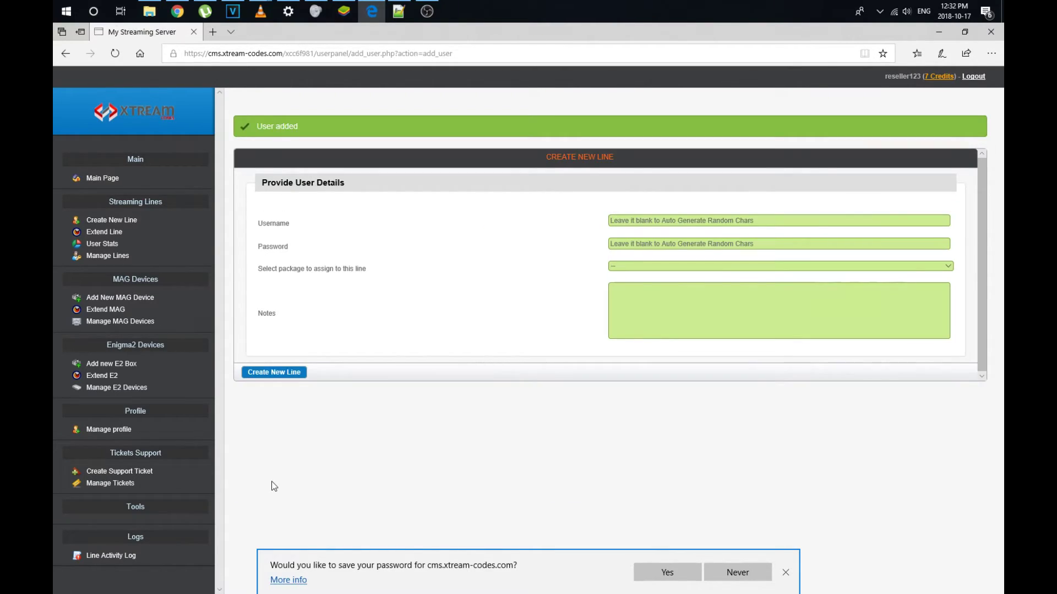
- Show the Manage Lines table and select the new trial01 line expiring 17/11/2018
triple_click(318, 129)
click(462, 304)
click(119, 260)
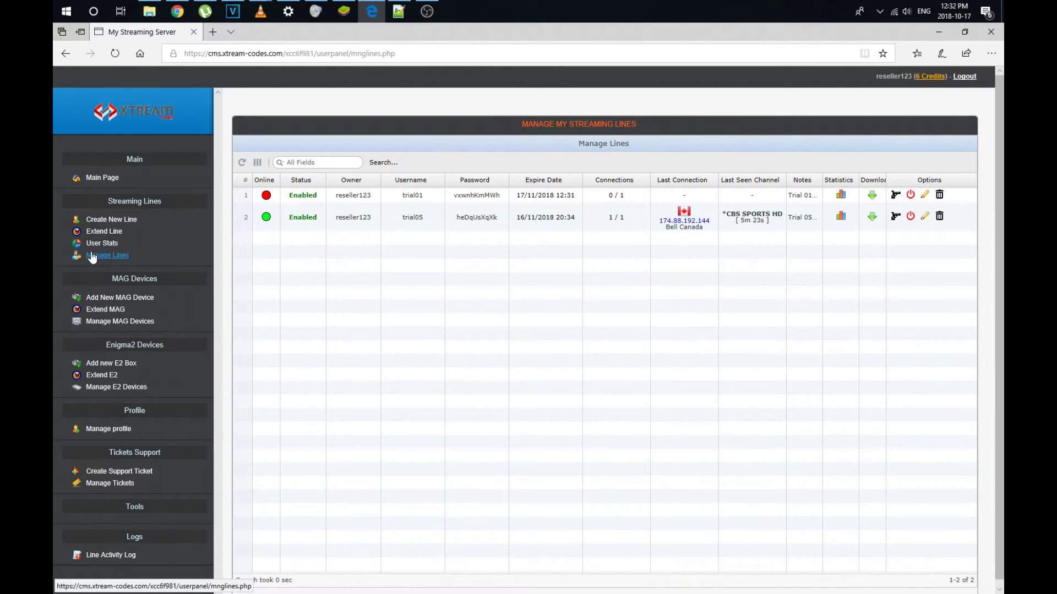
click(408, 196)
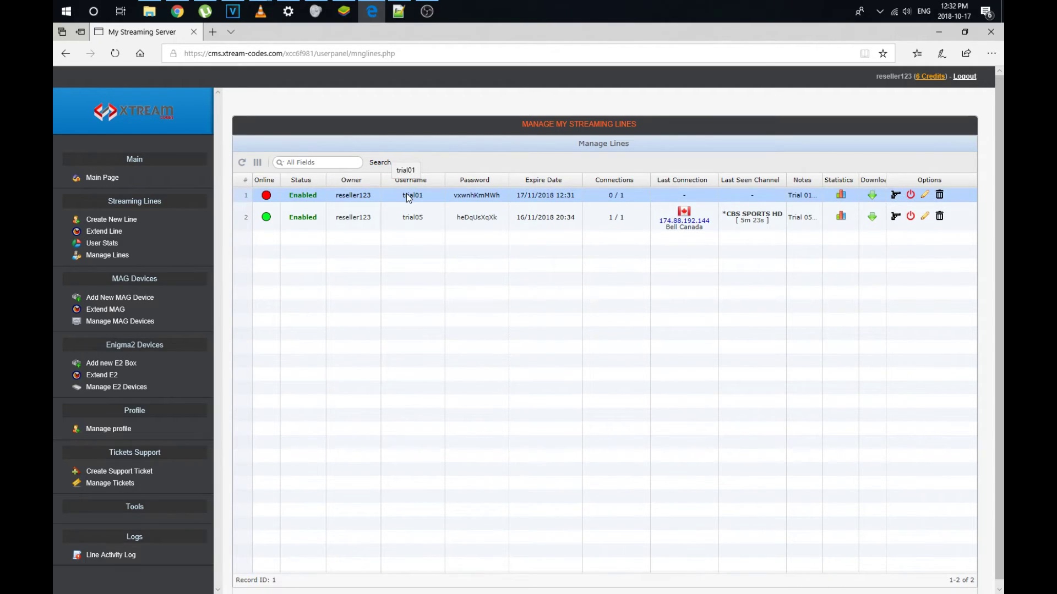
- Generate trial01's download script in the m3u With Options MPEGTS - Default format
click(872, 197)
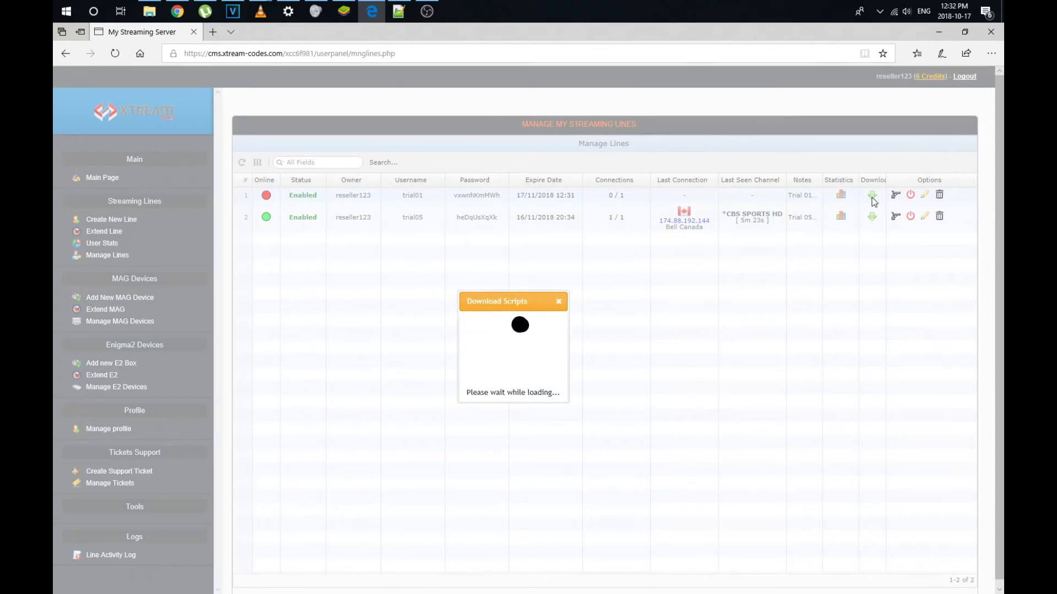
click(659, 320)
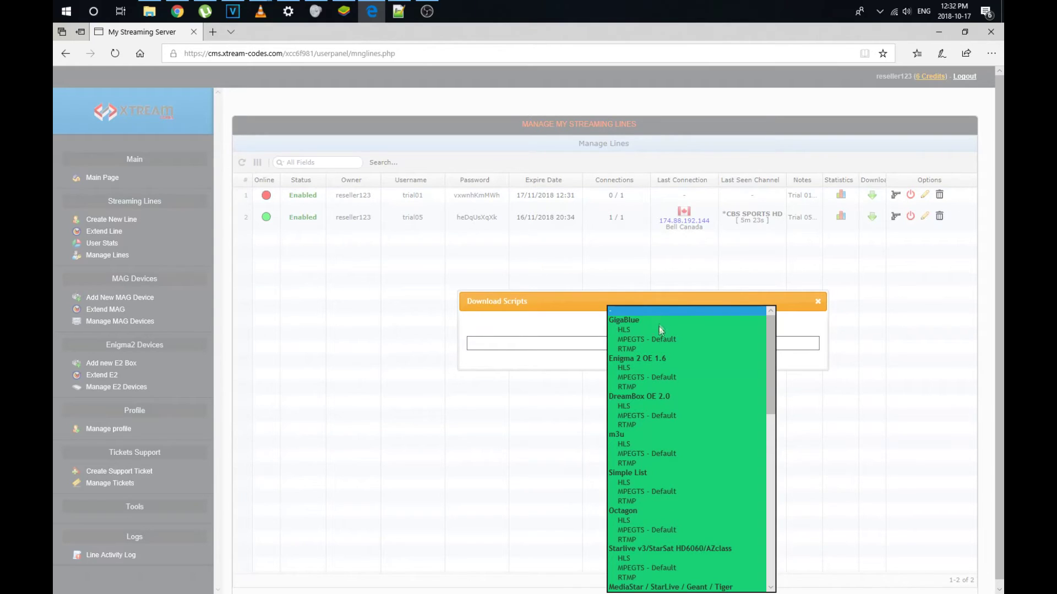
scroll(669, 372, down, 2)
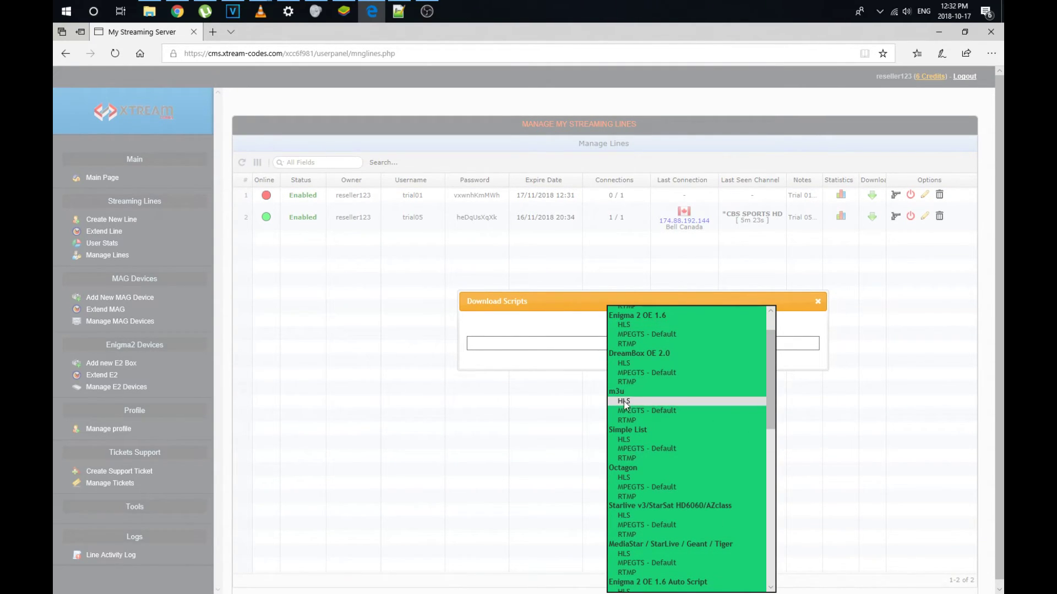
scroll(634, 405, down, 2)
scroll(632, 539, down, 2)
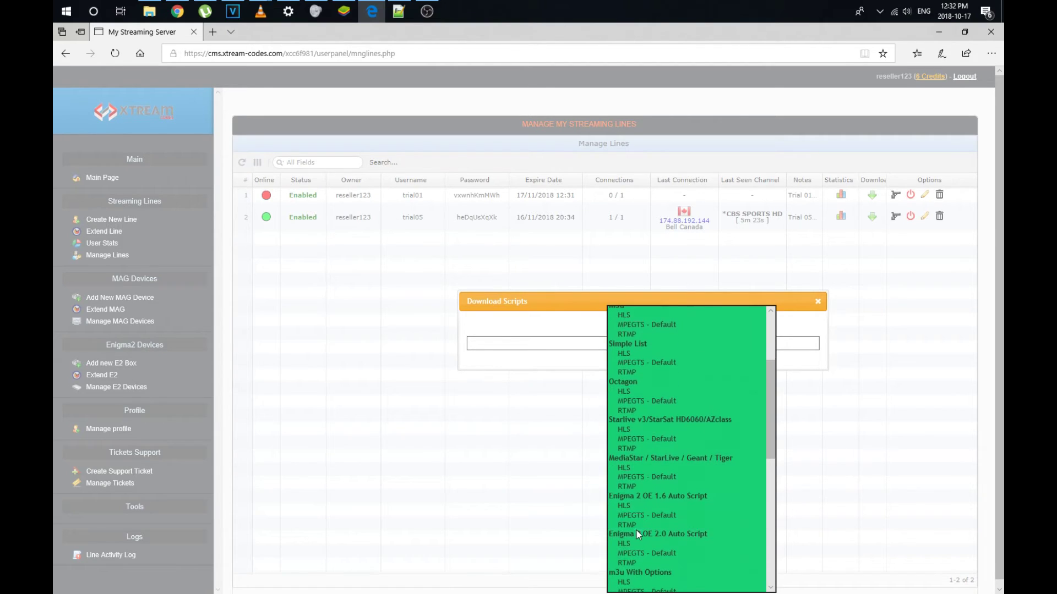
scroll(641, 571, down, 1)
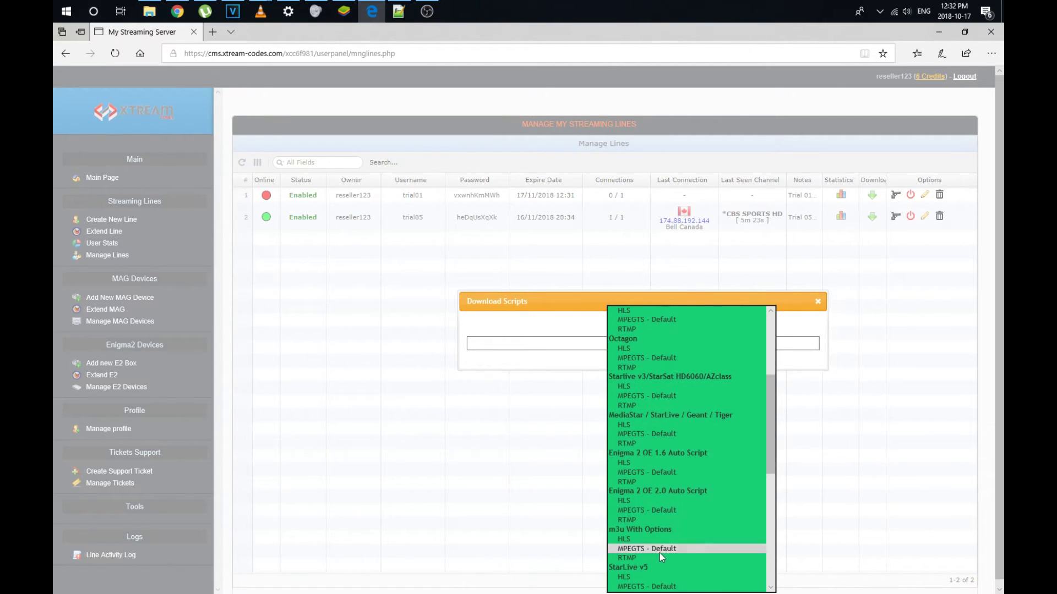
click(659, 552)
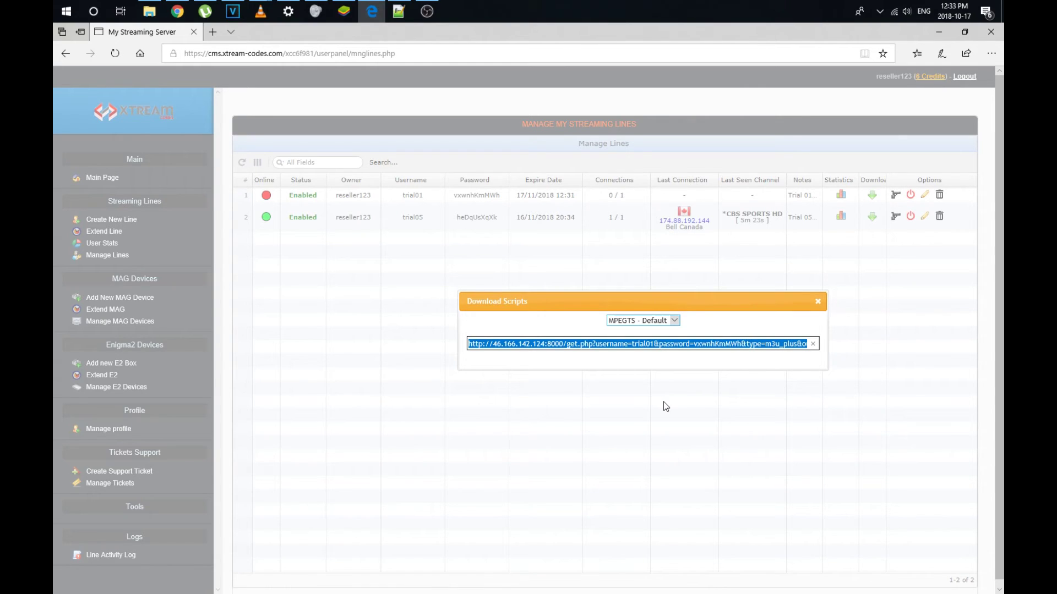
click(673, 320)
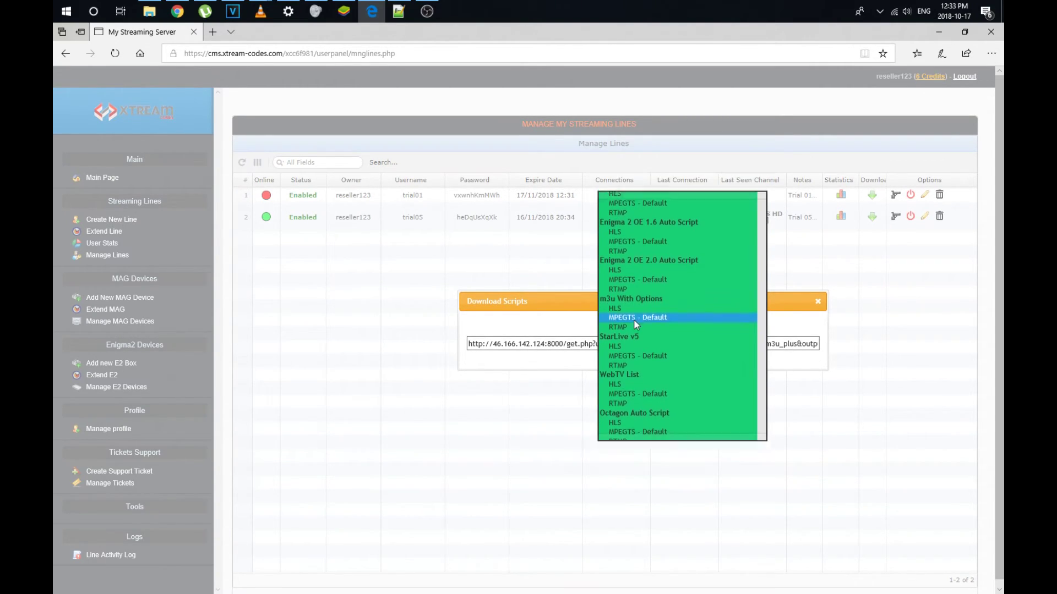
click(634, 319)
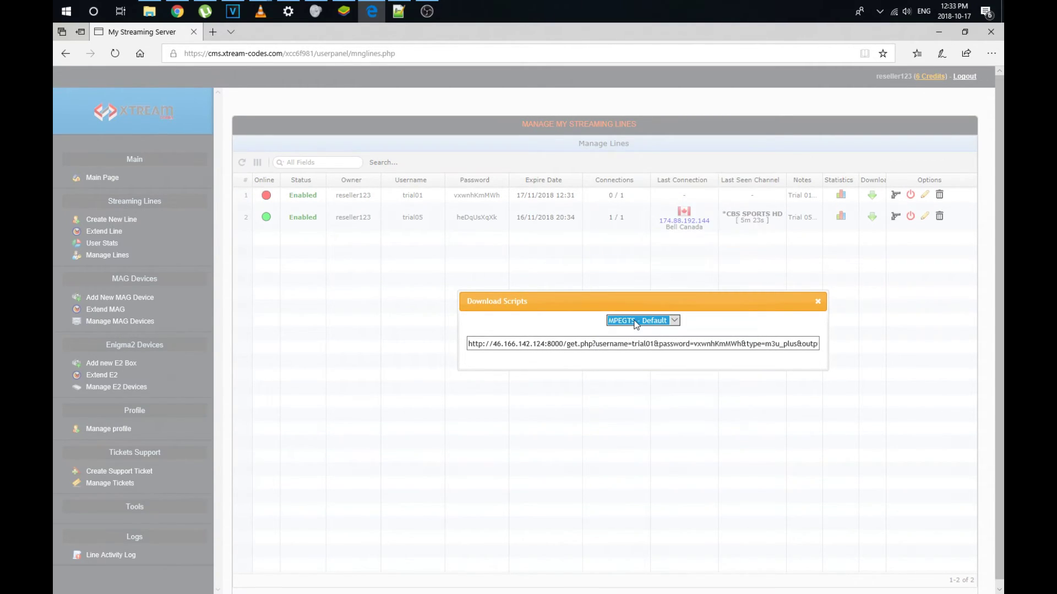
- Select the full playlist URL, checking its username and password parts, then bring VLC forward
click(609, 343)
key(ctrl+a)
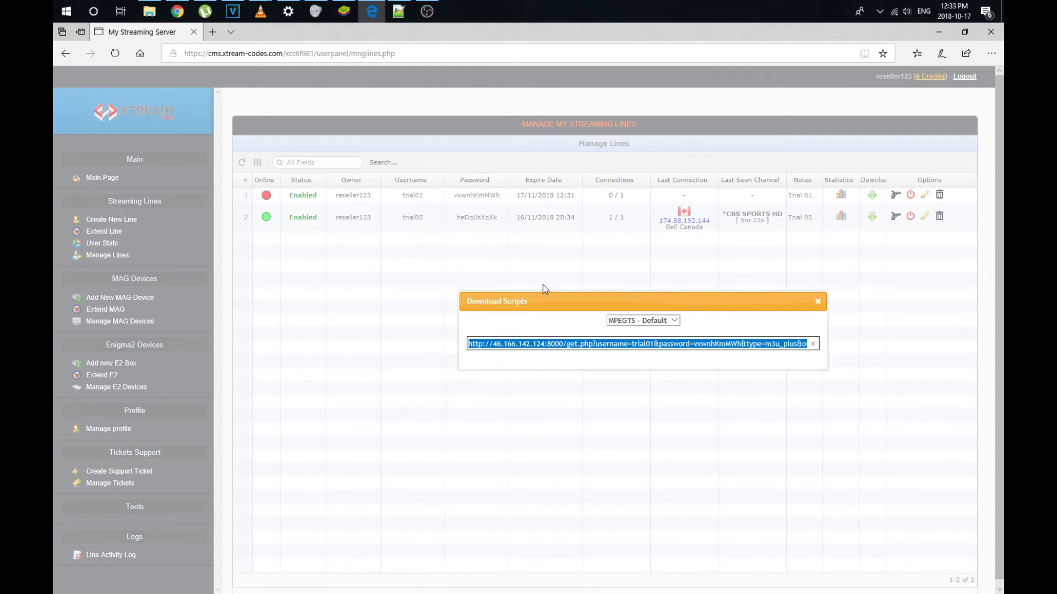
click(600, 349)
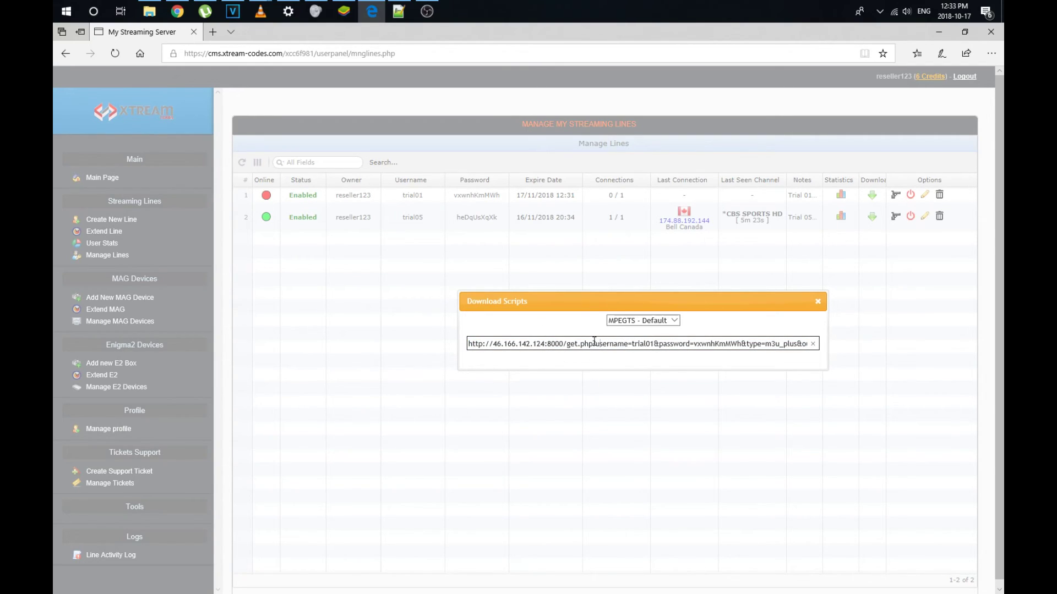
drag(597, 344, 738, 337)
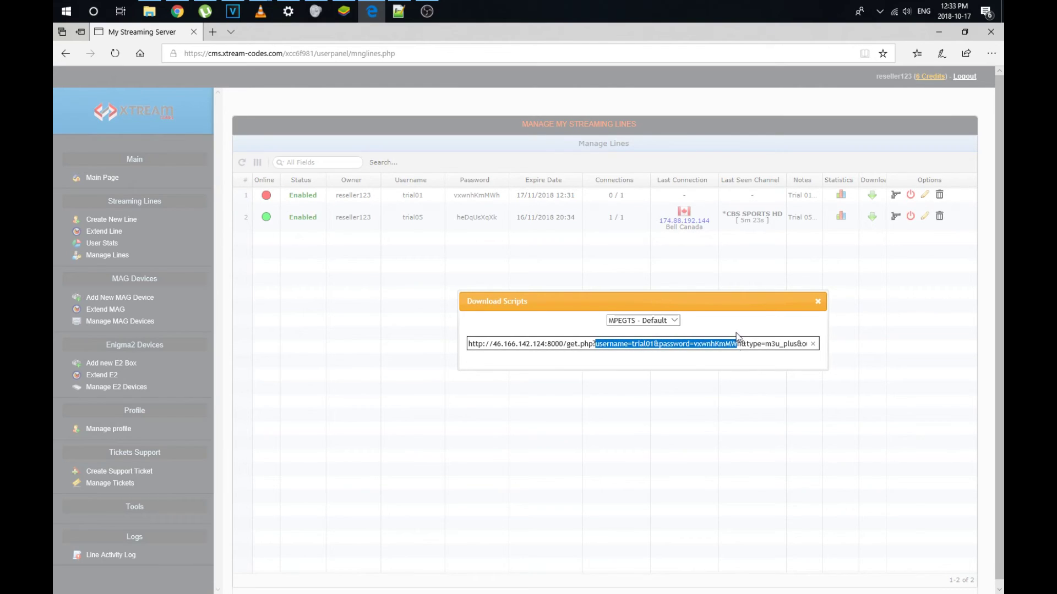
click(688, 346)
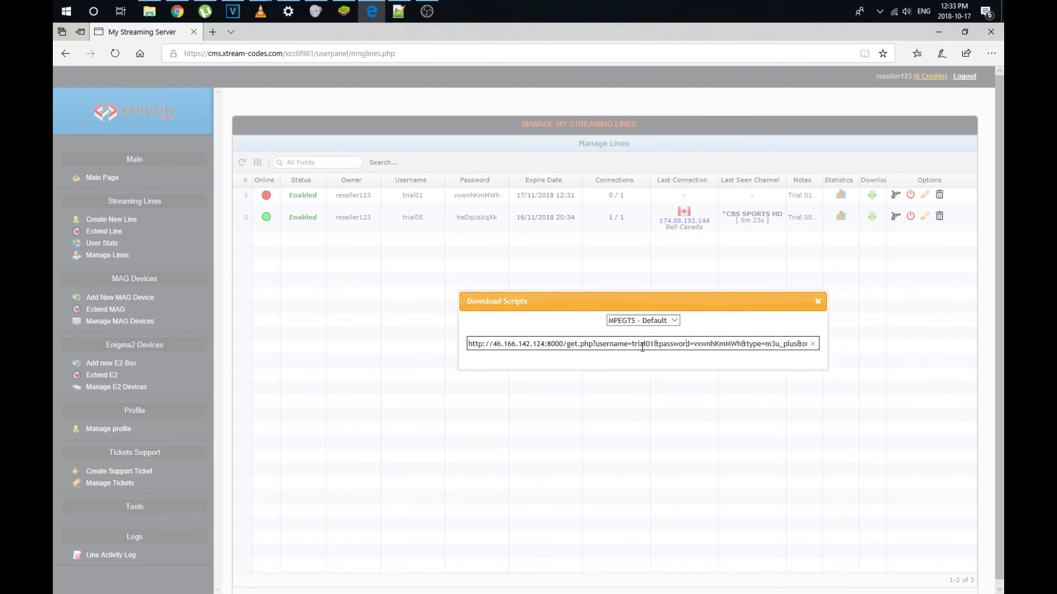
double_click(643, 345)
double_click(703, 345)
triple_click(703, 345)
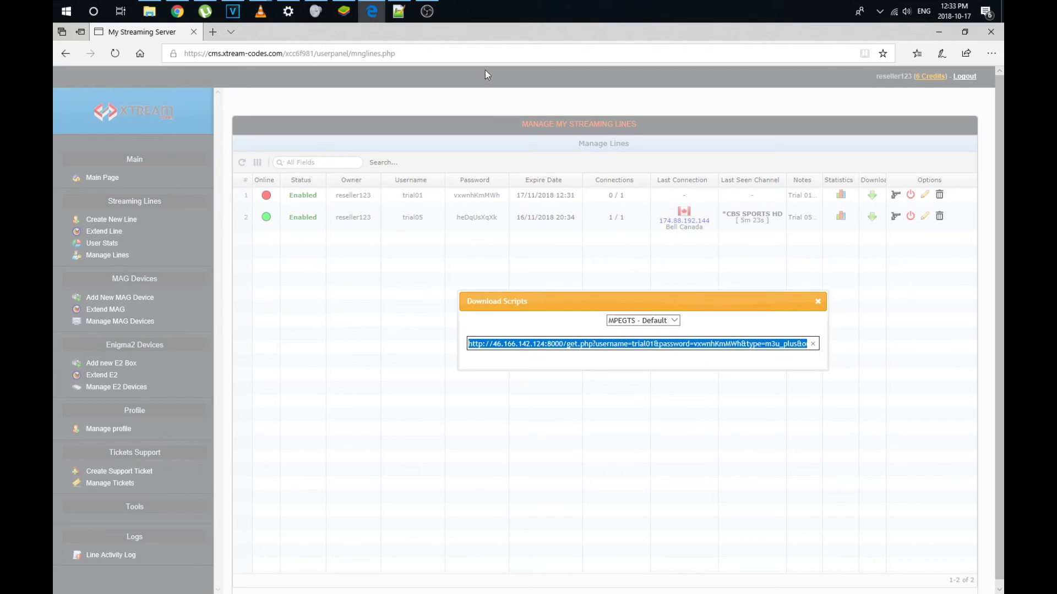
mouse_move(256, 12)
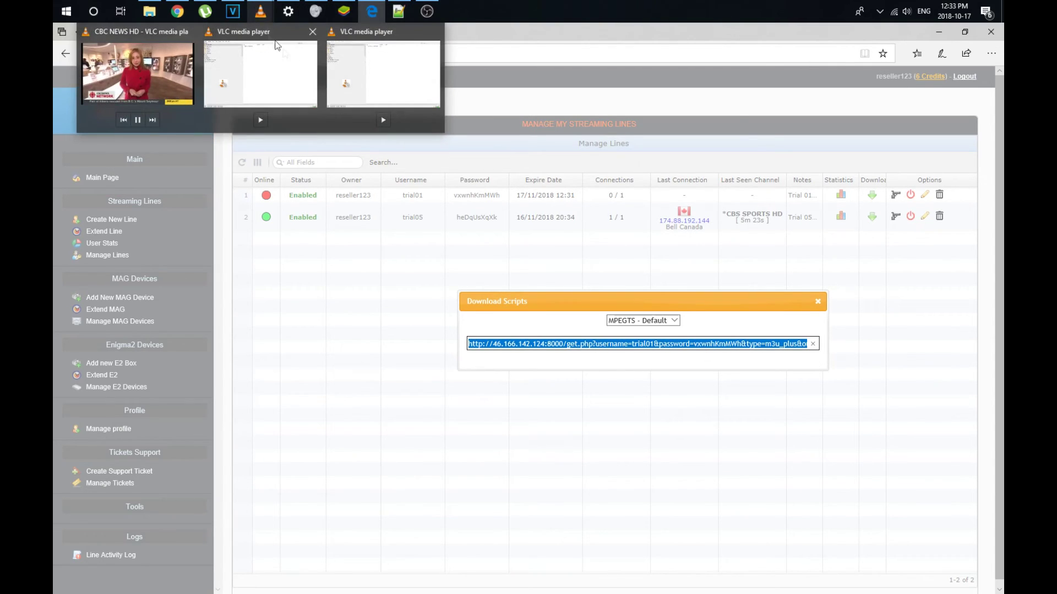
click(361, 76)
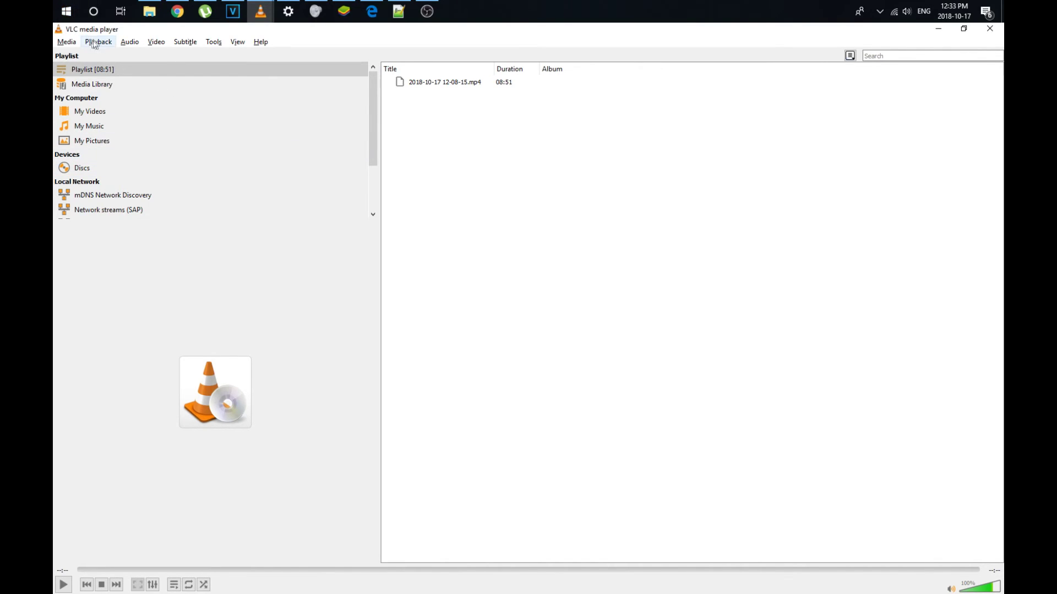
- Open the copied trial01 playlist URL as a network stream and view the playing CBC NEWS HD
click(67, 43)
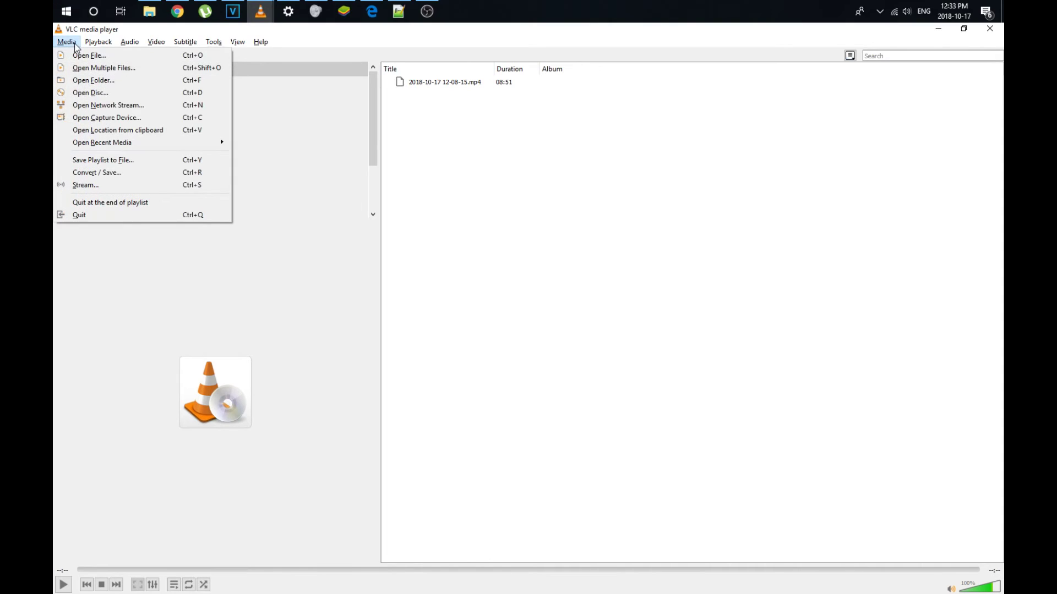
click(109, 106)
key(ctrl+v)
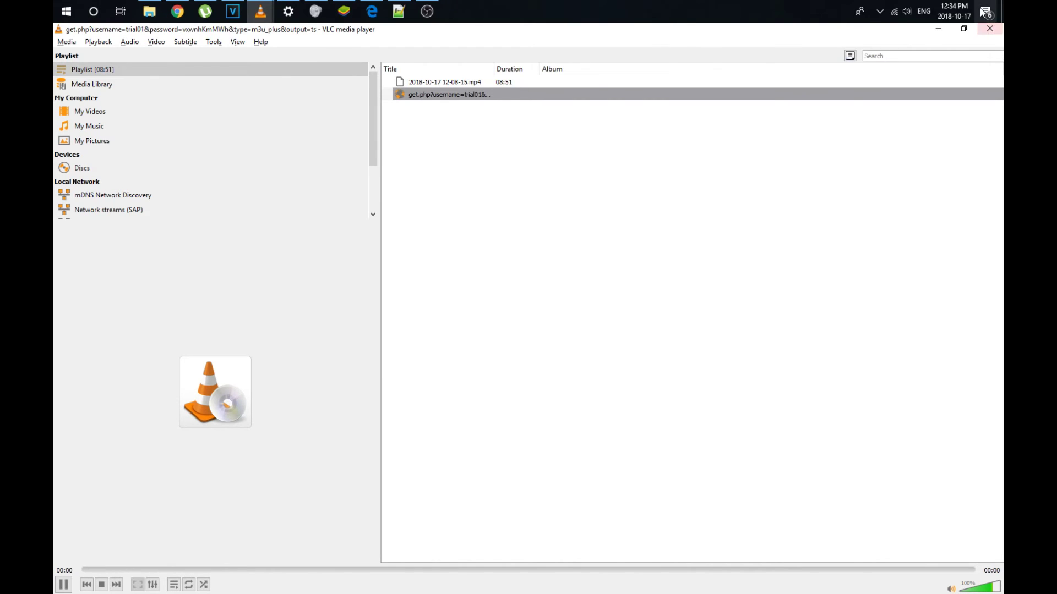
click(989, 31)
mouse_move(269, 15)
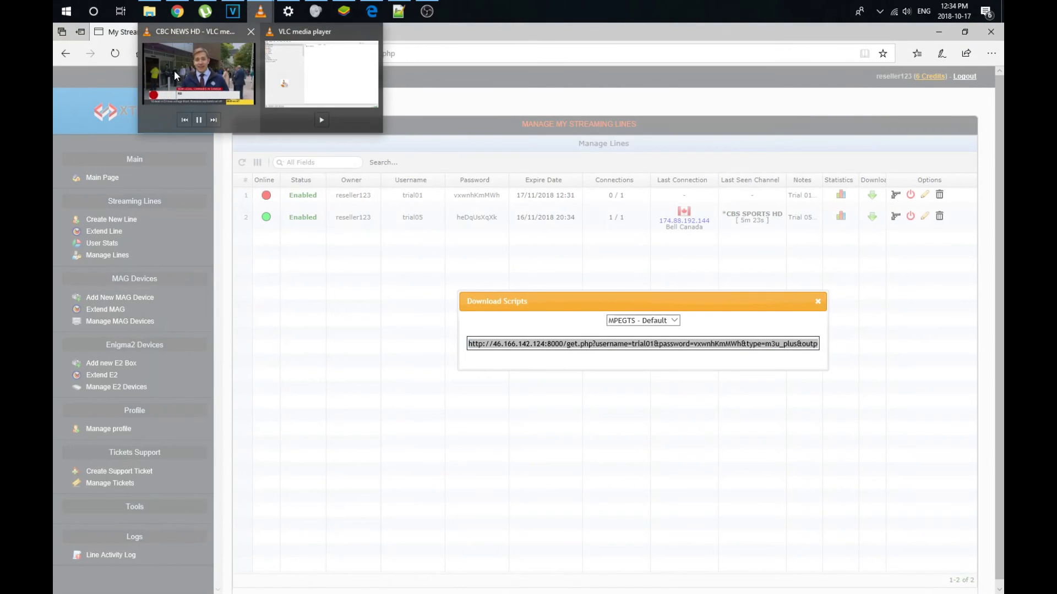
click(174, 70)
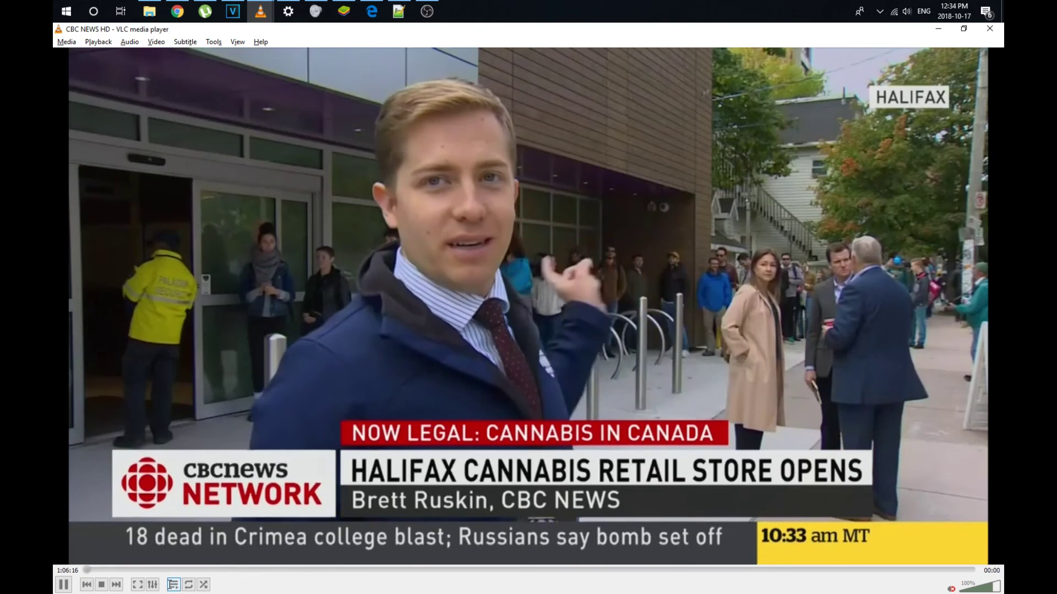
- Show the VLC playlist beside CBC NEWS HD and browse its news, movie and sports channels
click(173, 584)
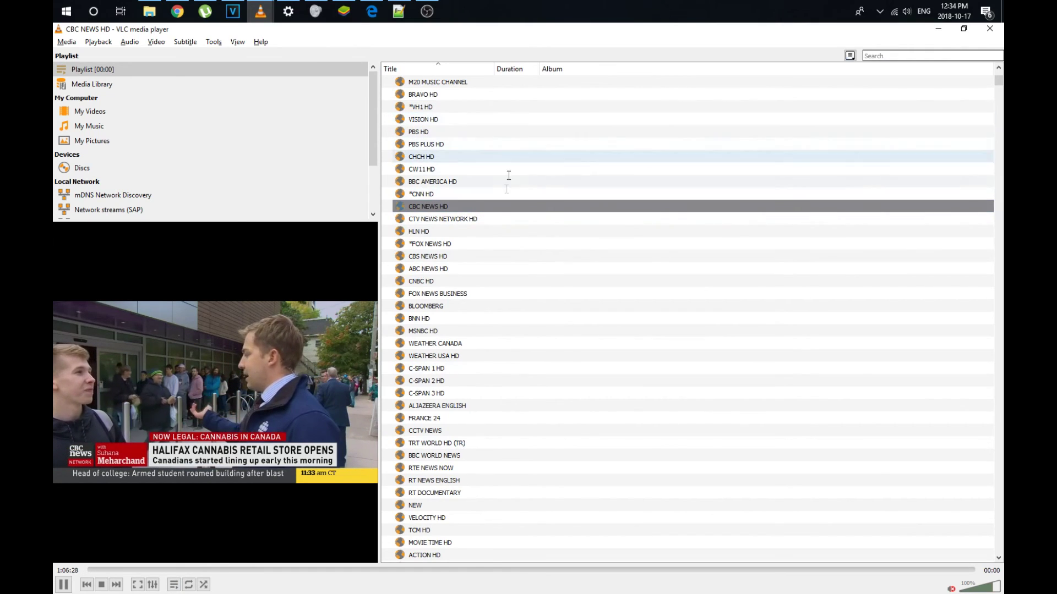
scroll(509, 258, down, 15)
scroll(515, 265, up, 15)
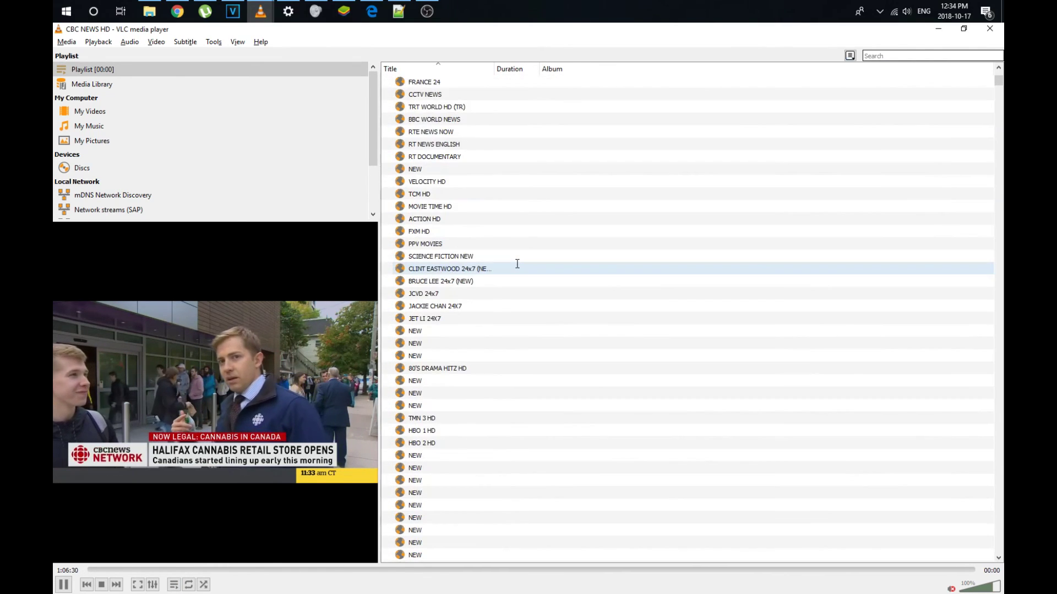
scroll(517, 264, down, 15)
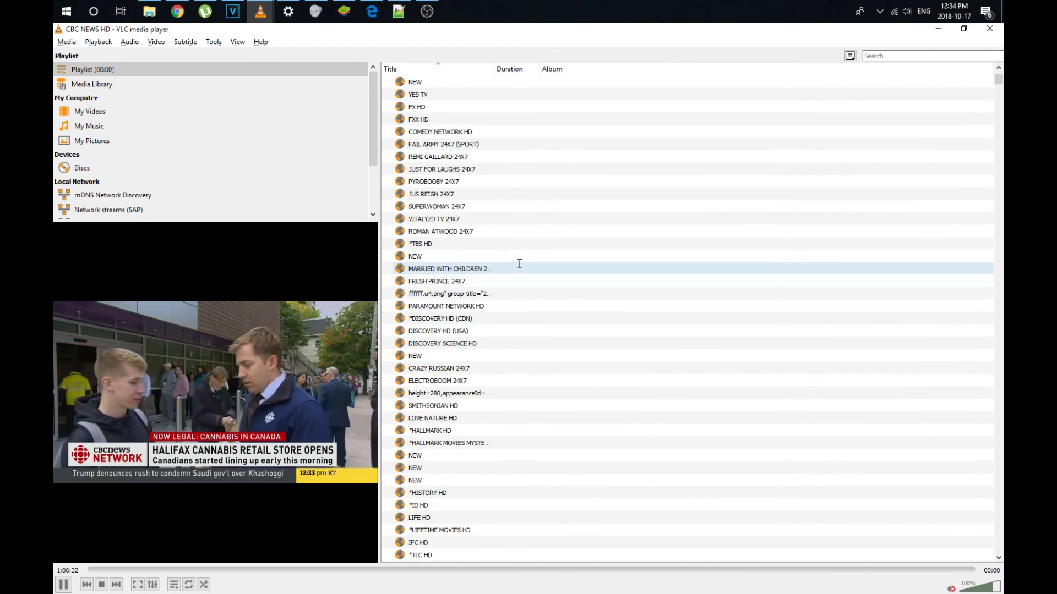
scroll(520, 264, up, 15)
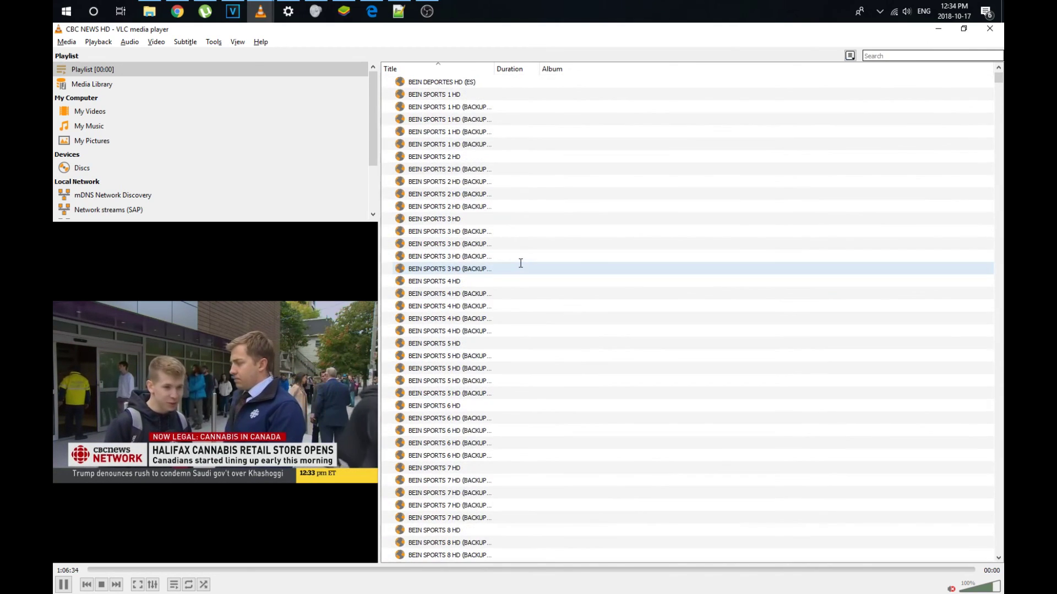
scroll(524, 264, up, 1)
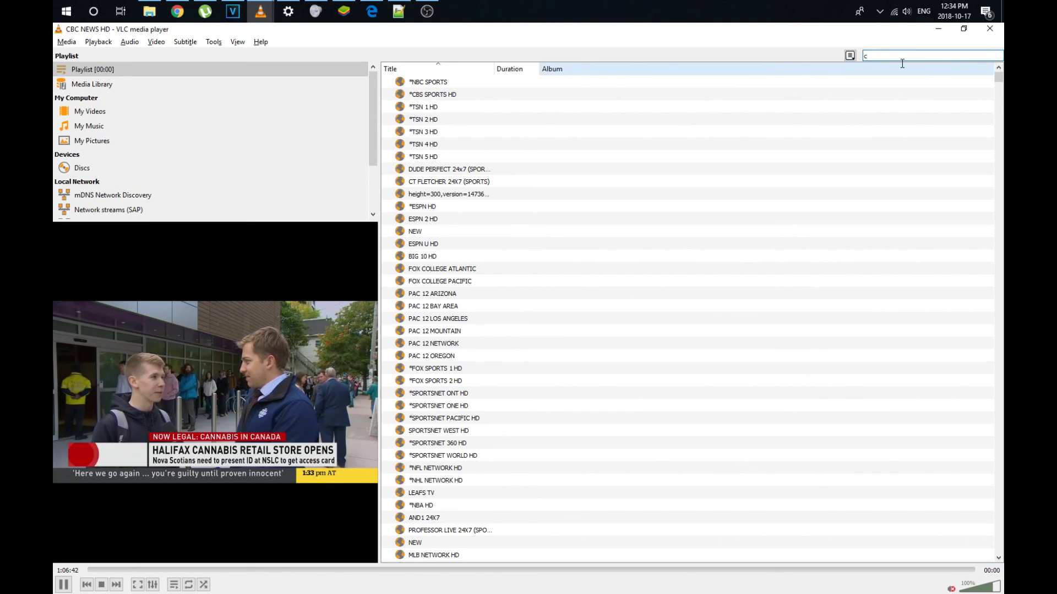
- Filter the playlist by 'cartoon network' and play CARTOON NETWORK HD
text(artoon network)
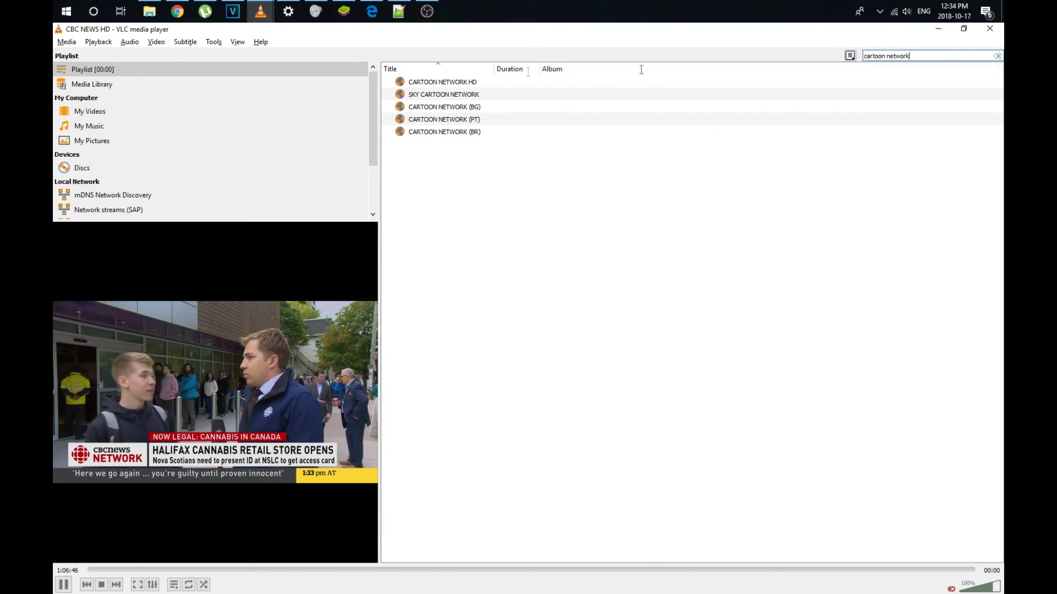
key(Down)
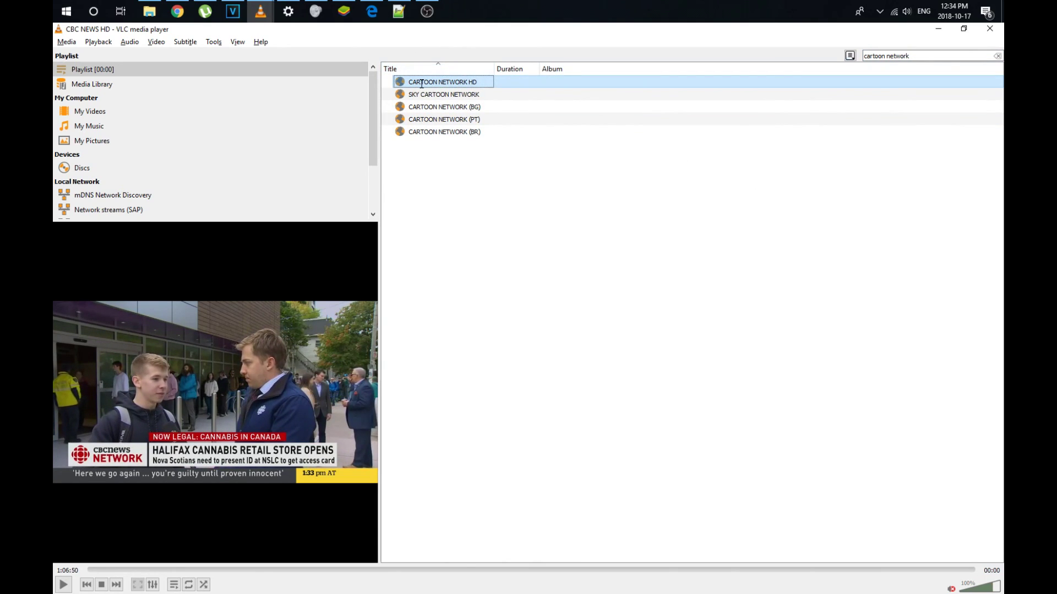
double_click(422, 82)
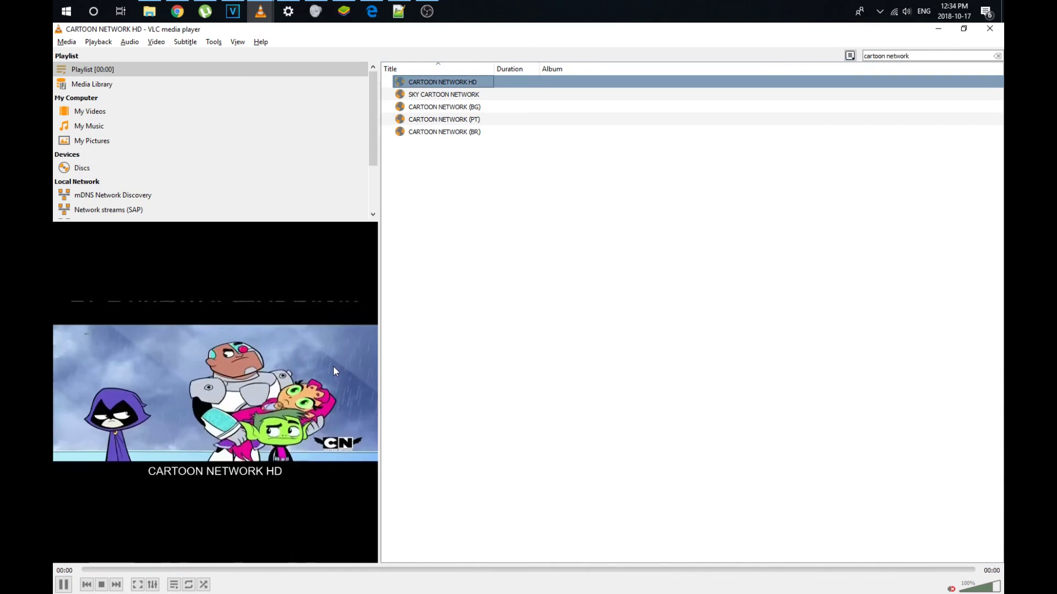